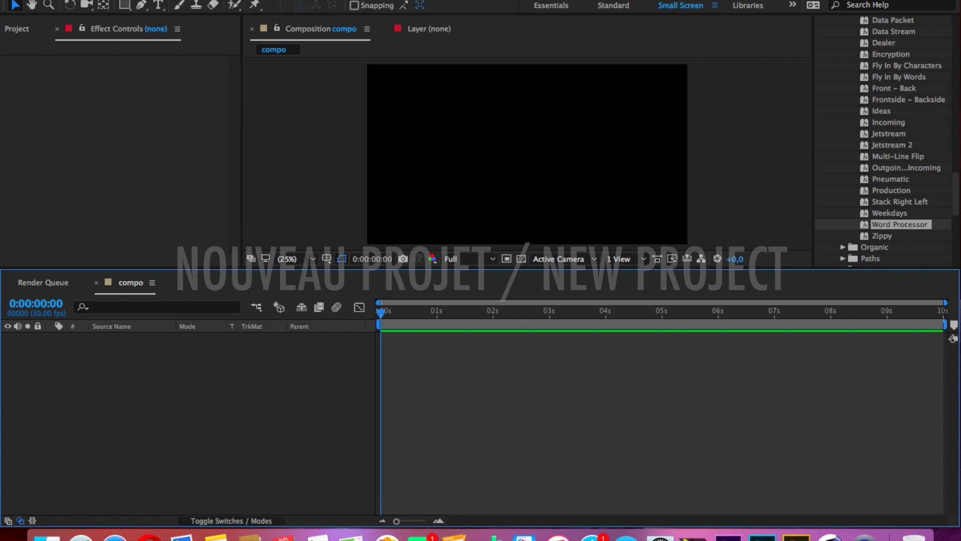
# - Start a brand-new empty After Effects project without saving the current one
pyautogui.click(130, 0)
pyautogui.moveTo(217, 0)
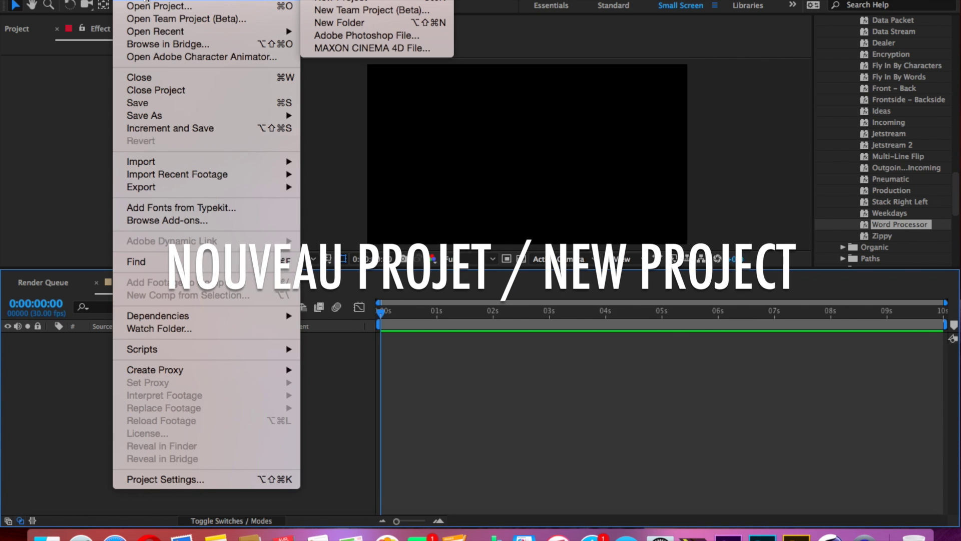
pyautogui.click(366, 3)
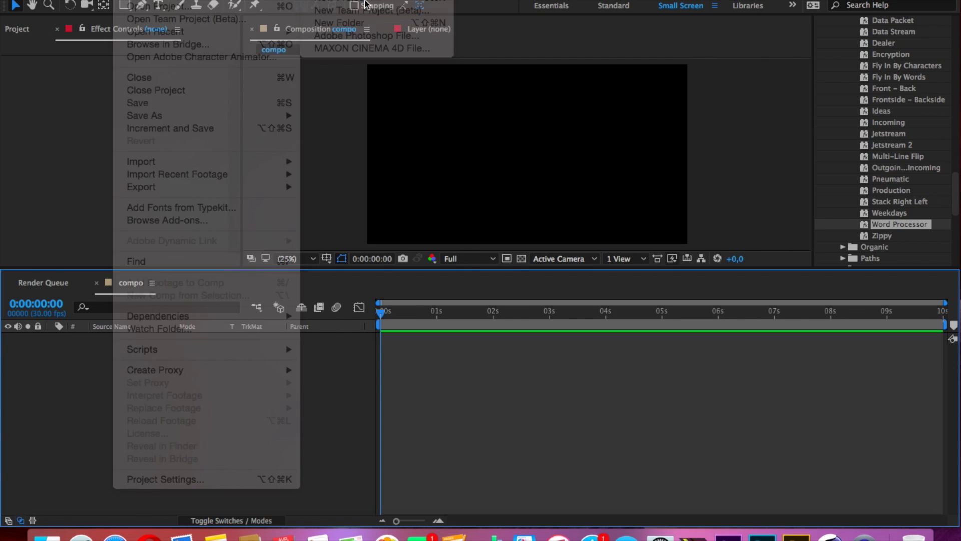
pyautogui.click(442, 279)
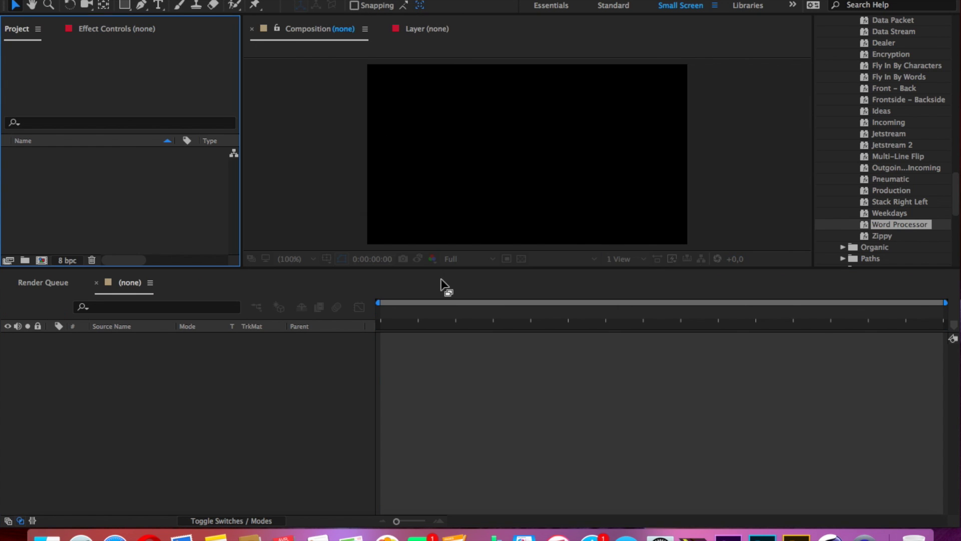
# - Create a 1920×1080, 30 fps, 10-second composition named Tutorial_Effect
pyautogui.click(42, 261)
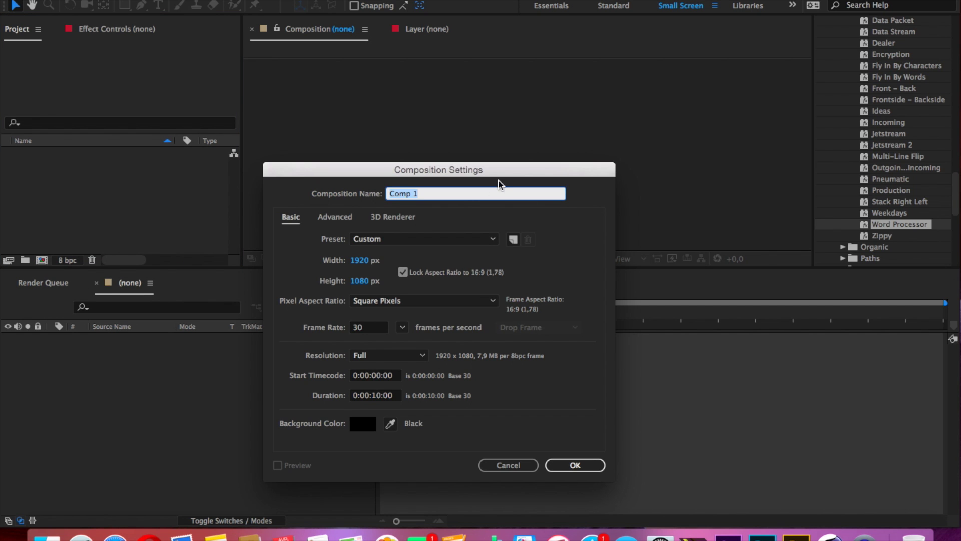
pyautogui.write('Tuto')
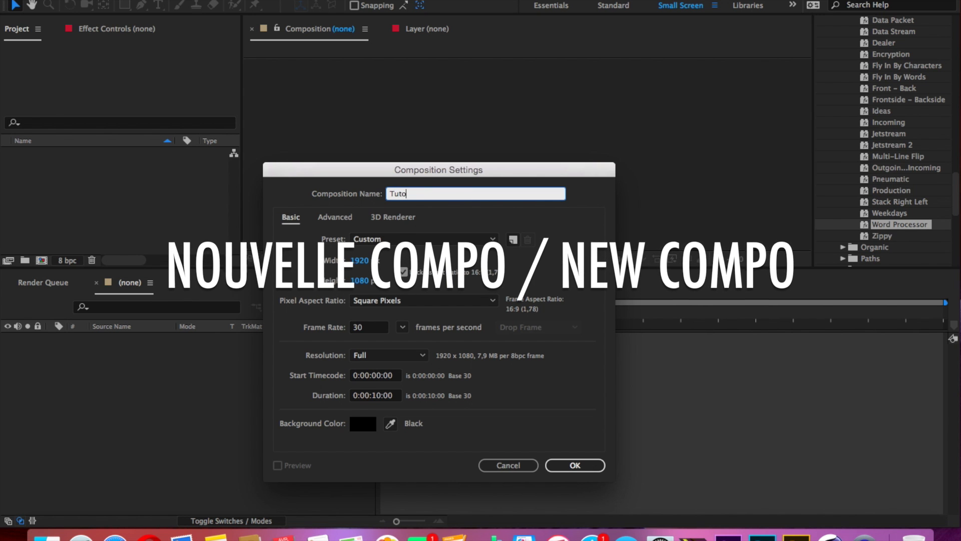
pyautogui.write('rial_Effect')
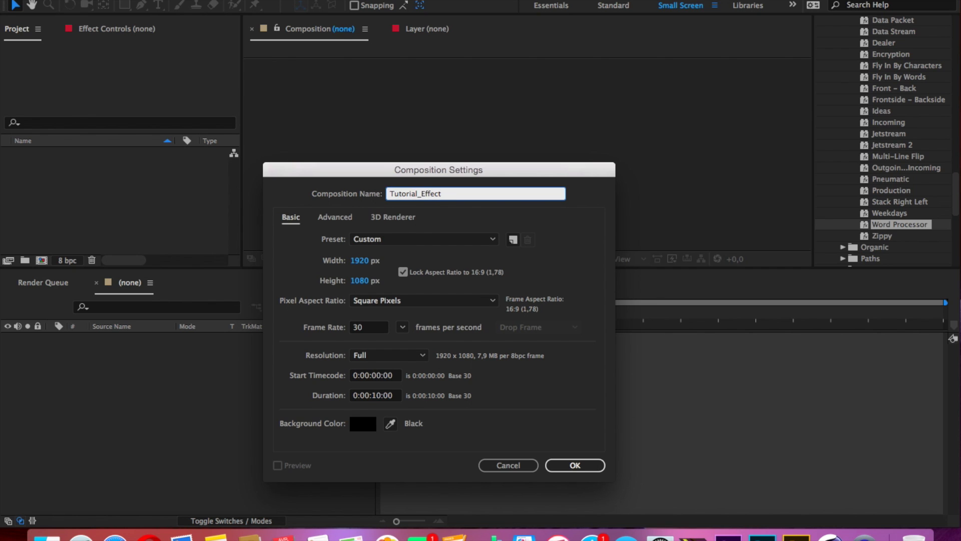
pyautogui.click(575, 463)
pyautogui.click(581, 465)
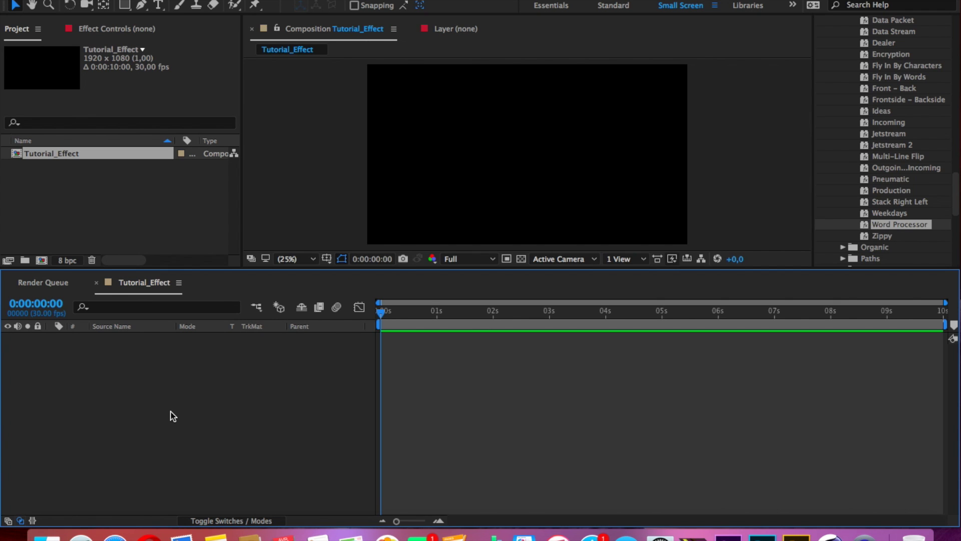
pyautogui.rightClick(255, 428)
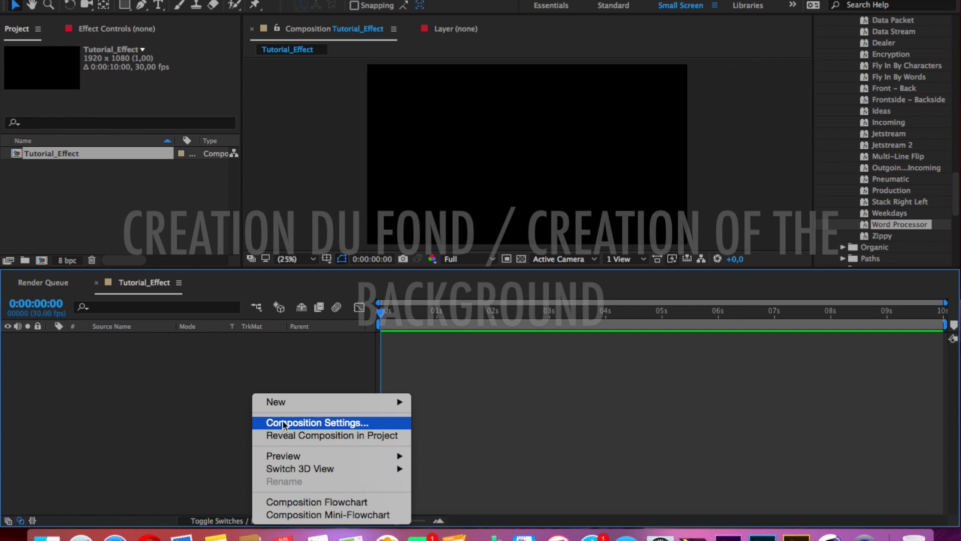
# - Add a pure black (000000) full-frame solid layer named Background_1
pyautogui.moveTo(319, 404)
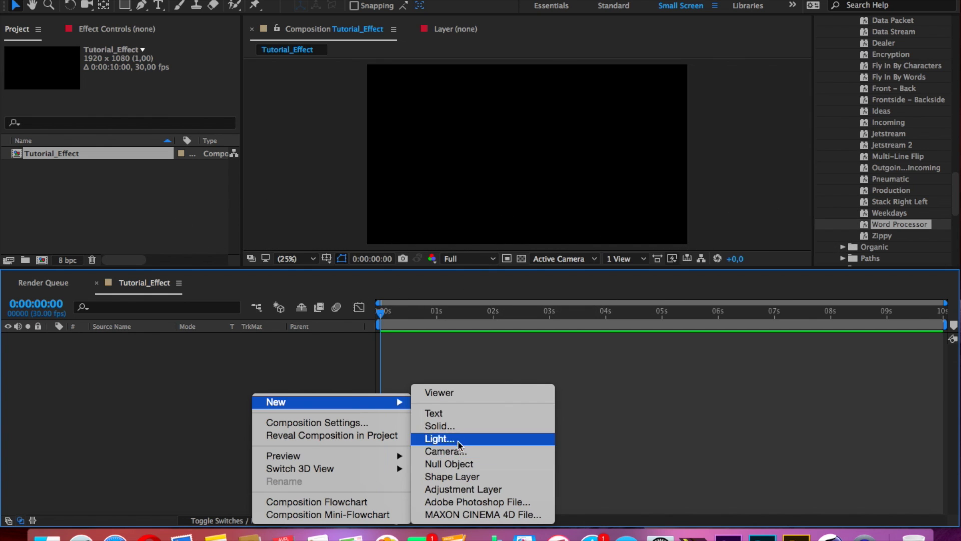
pyautogui.click(455, 426)
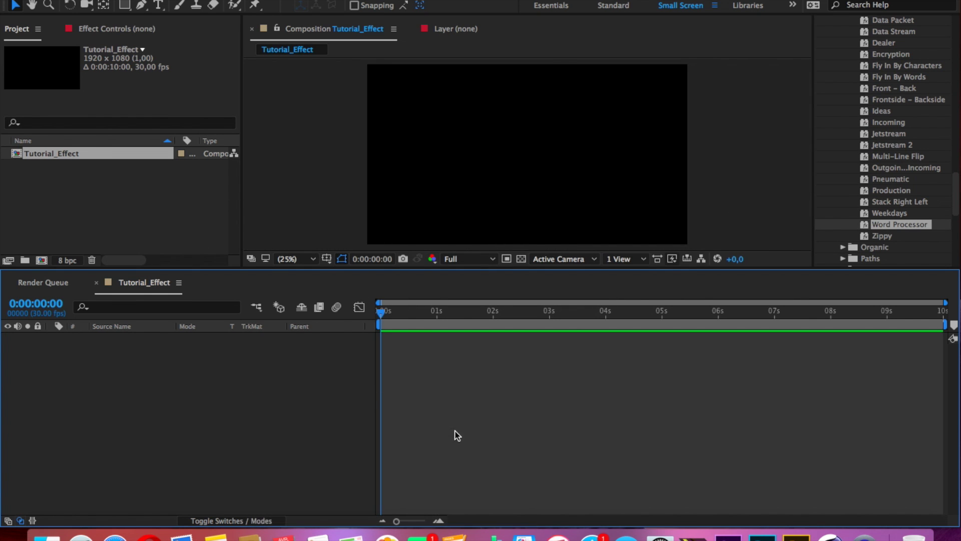
pyautogui.click(170, 348)
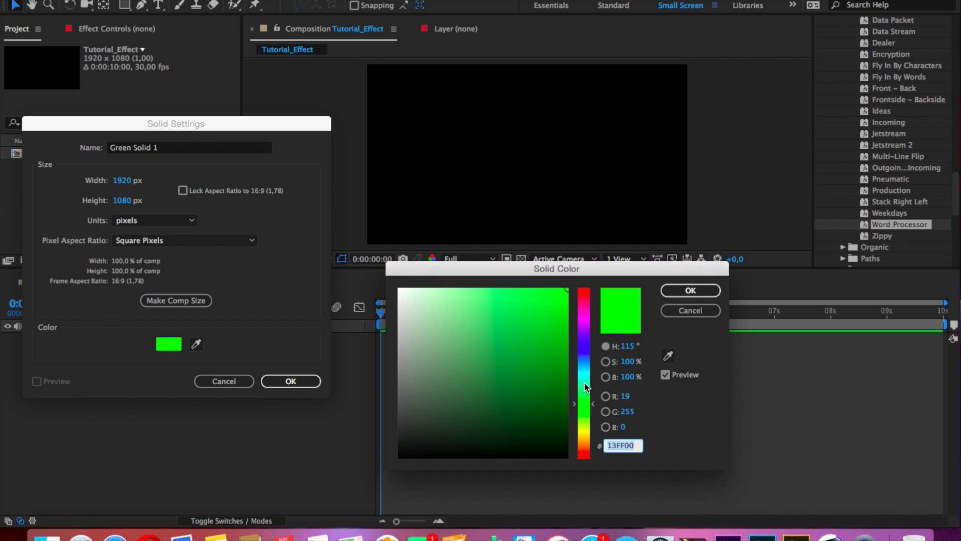
pyautogui.moveTo(501, 362); pyautogui.dragTo(494, 496)
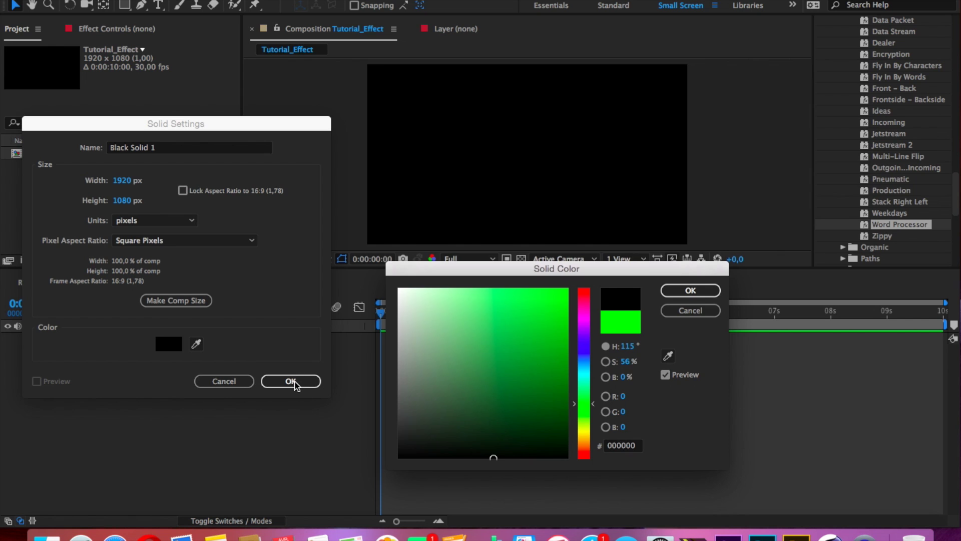
pyautogui.click(714, 292)
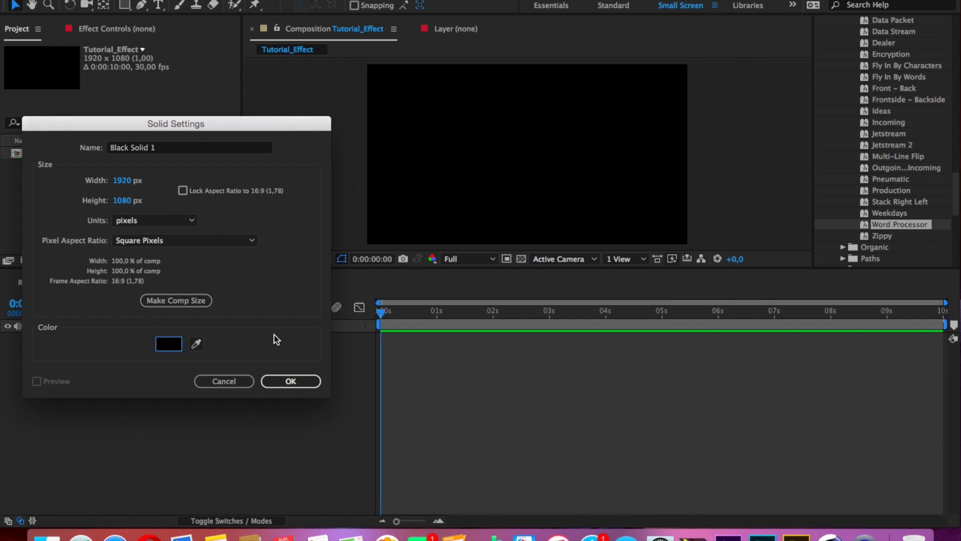
pyautogui.click(170, 148)
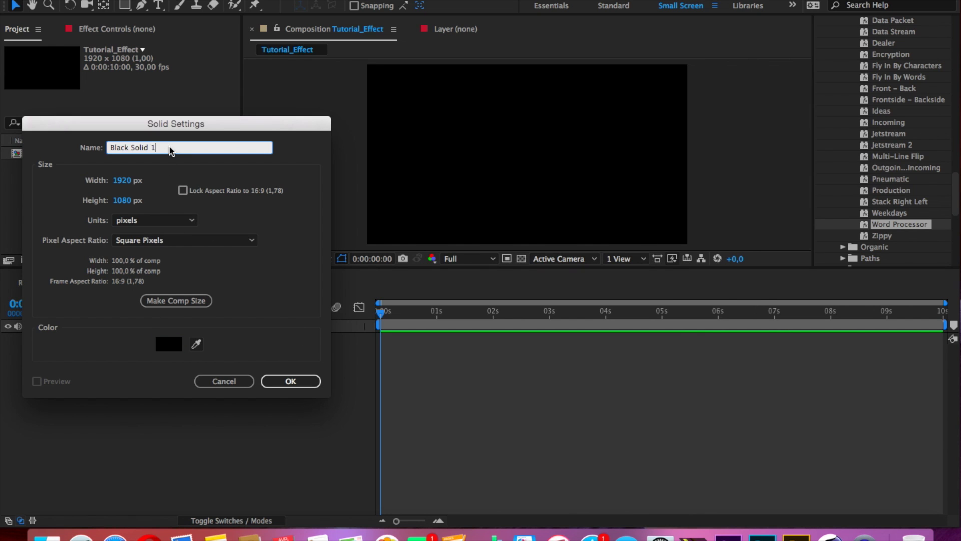
pyautogui.moveTo(151, 147); pyautogui.dragTo(100, 145)
pyautogui.write('Ba')
pyautogui.click(296, 384)
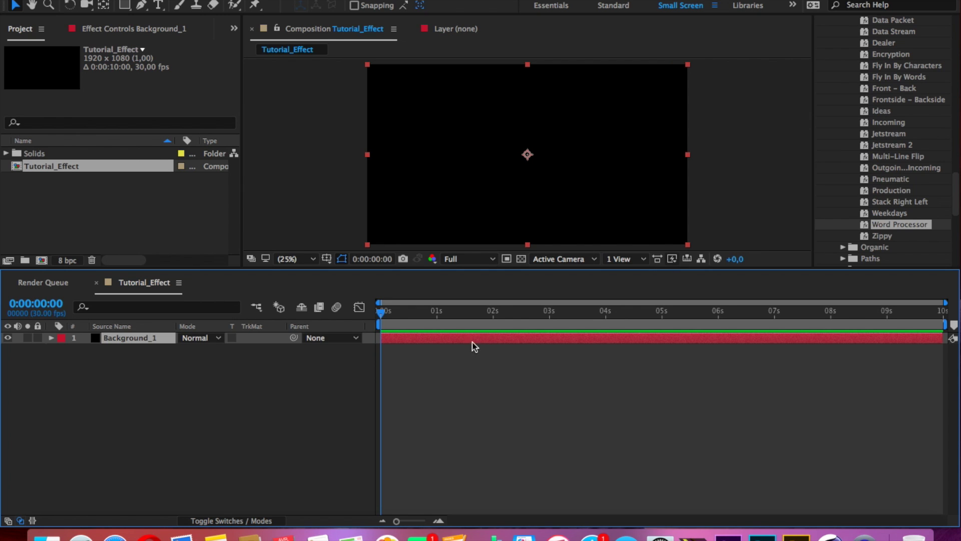
pyautogui.click(237, 433)
pyautogui.rightClick(235, 431)
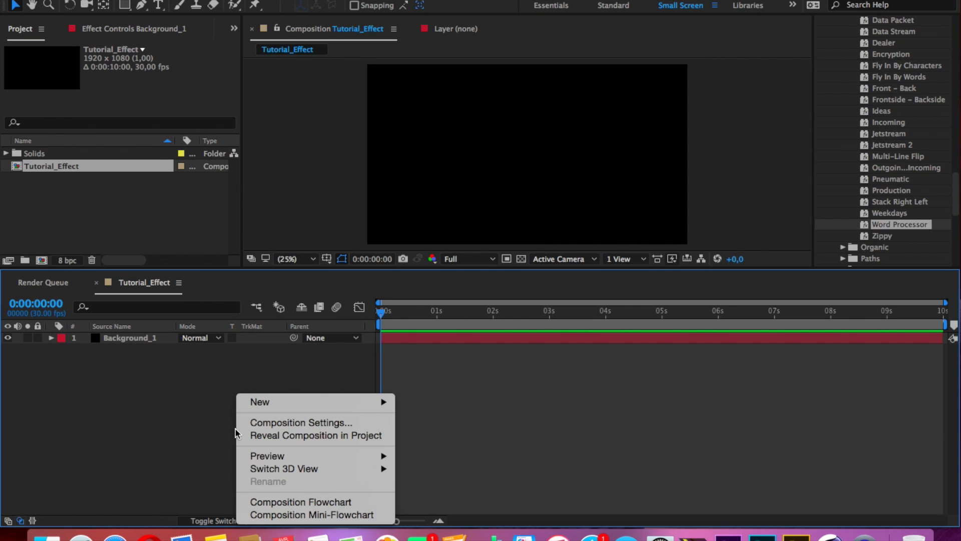
# - Add a new text layer and type 'THUMBS UP !' in the viewer
pyautogui.moveTo(351, 403)
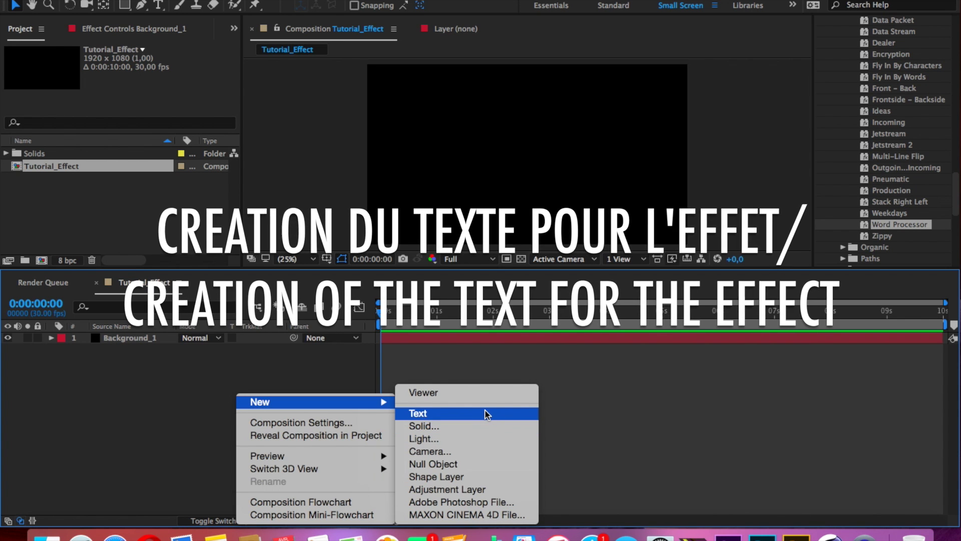
pyautogui.click(485, 415)
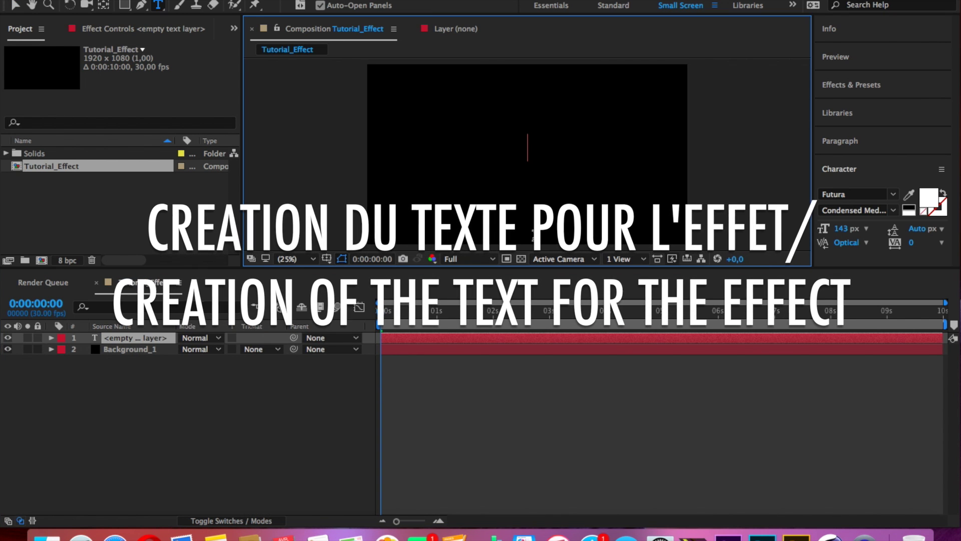
pyautogui.write('THU')
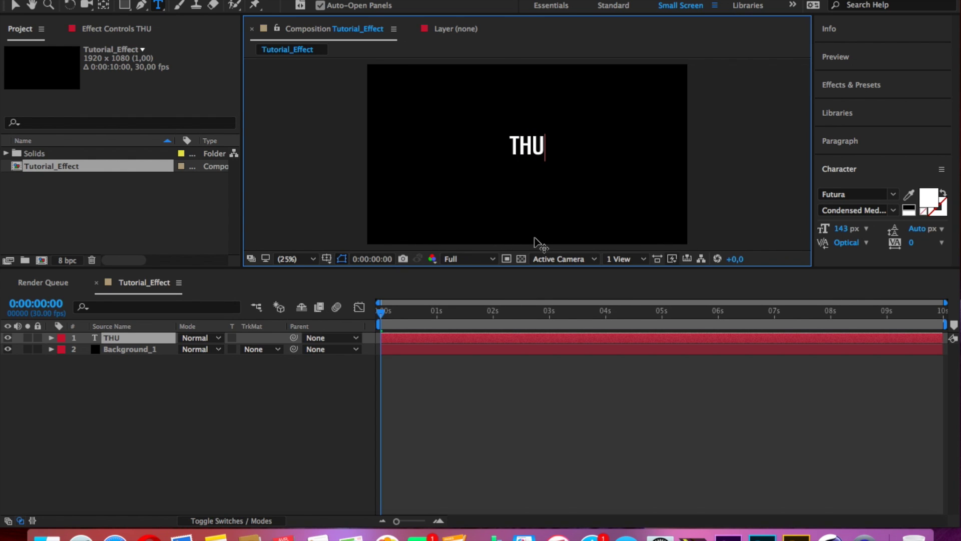
pyautogui.write('M')
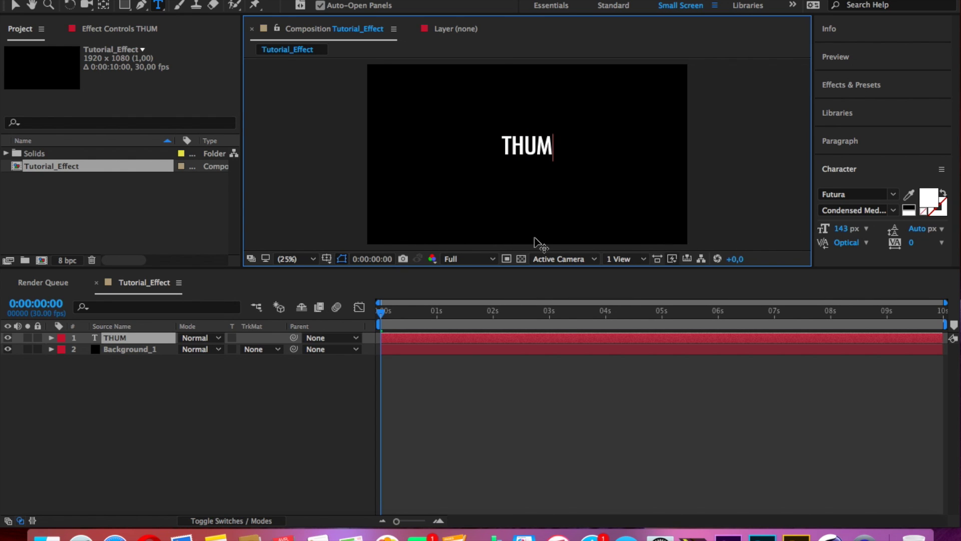
pyautogui.write('BS UP')
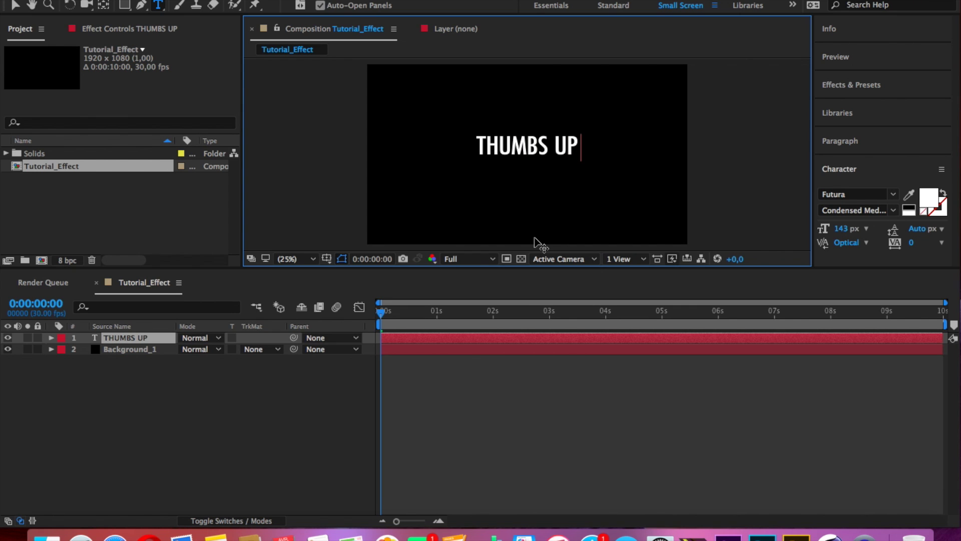
pyautogui.write(' !')
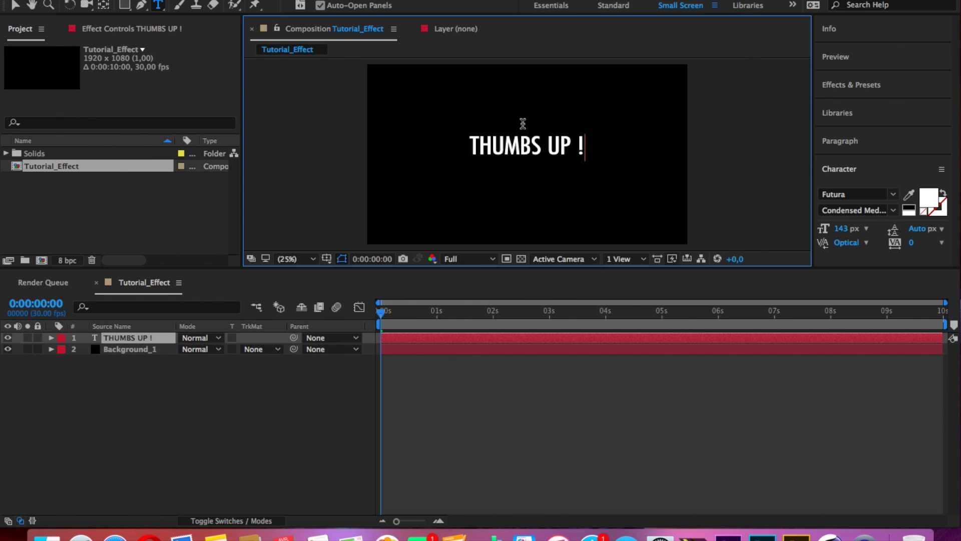
pyautogui.click(882, 88)
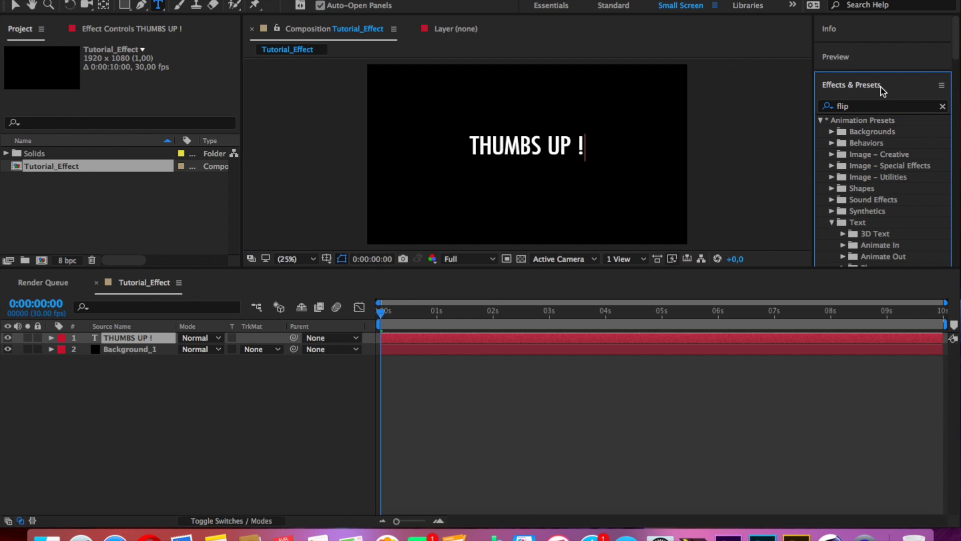
# - Clear the Effects & Presets search and expand the Text > Multi-Line presets
pyautogui.scroll(-4, 863, 189)
pyautogui.scroll(-3, 863, 189)
pyautogui.scroll(-8, 862, 189)
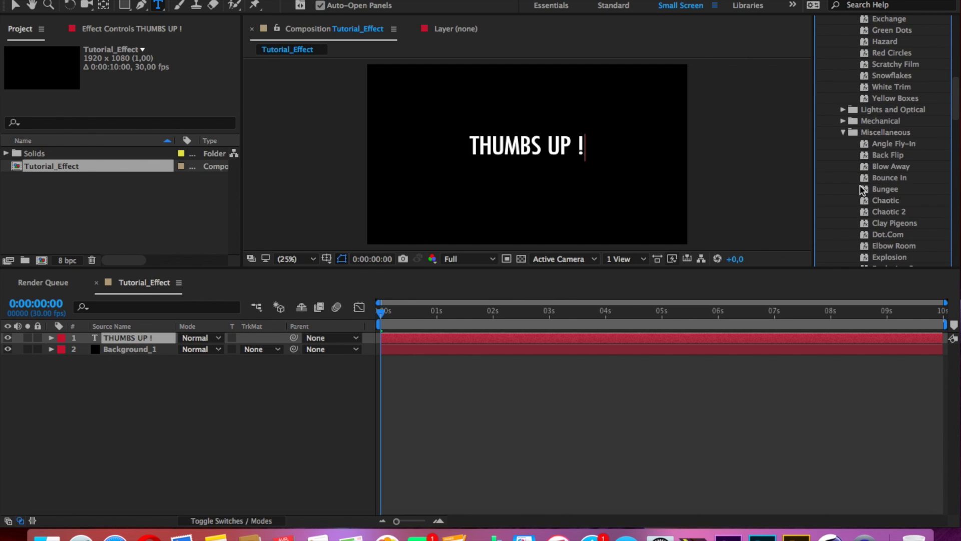
pyautogui.scroll(-5, 862, 189)
pyautogui.scroll(15, 860, 187)
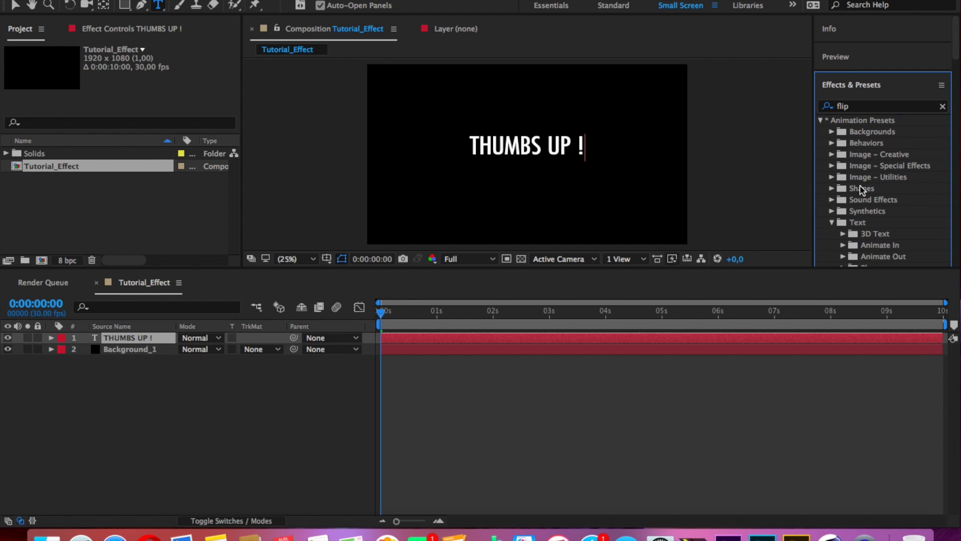
pyautogui.click(944, 108)
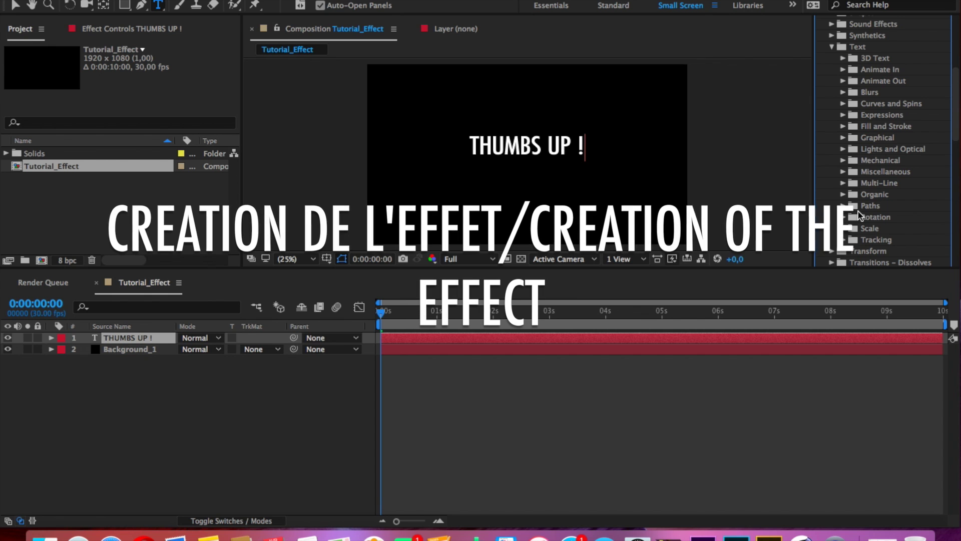
pyautogui.click(843, 183)
# - Drag the Word Processor preset onto the THUMBS UP ! layer and preview it
pyautogui.scroll(-3, 846, 189)
pyautogui.scroll(-3, 846, 189)
pyautogui.scroll(-2, 846, 189)
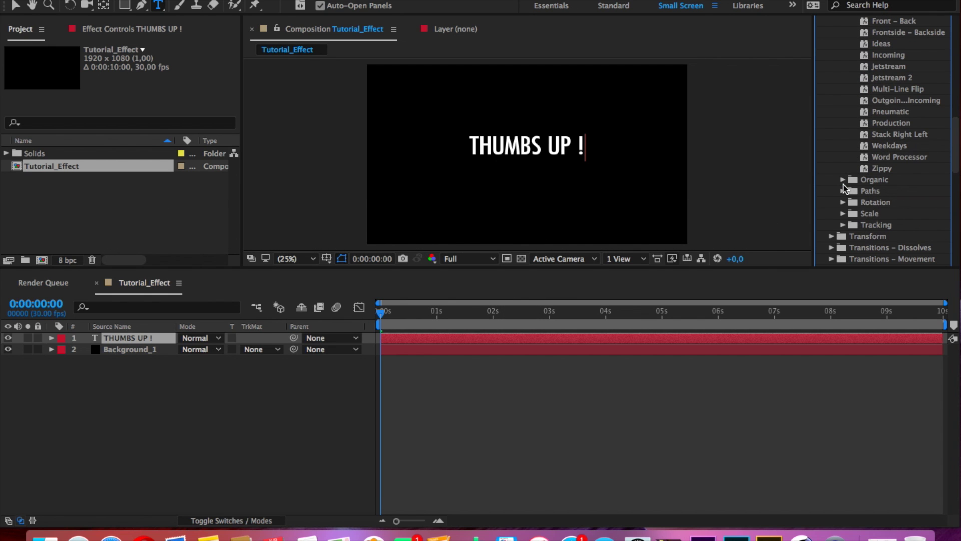
pyautogui.click(912, 159)
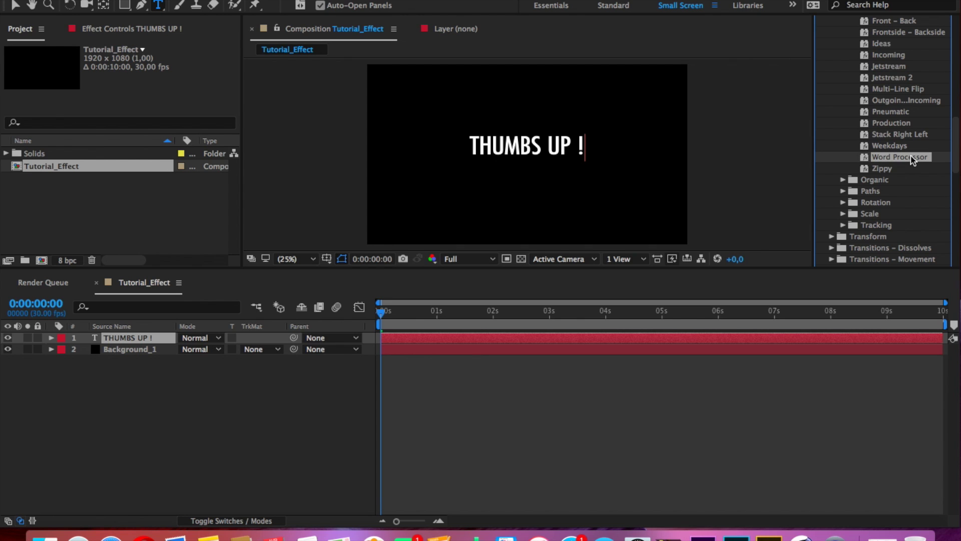
pyautogui.moveTo(910, 159); pyautogui.dragTo(584, 340)
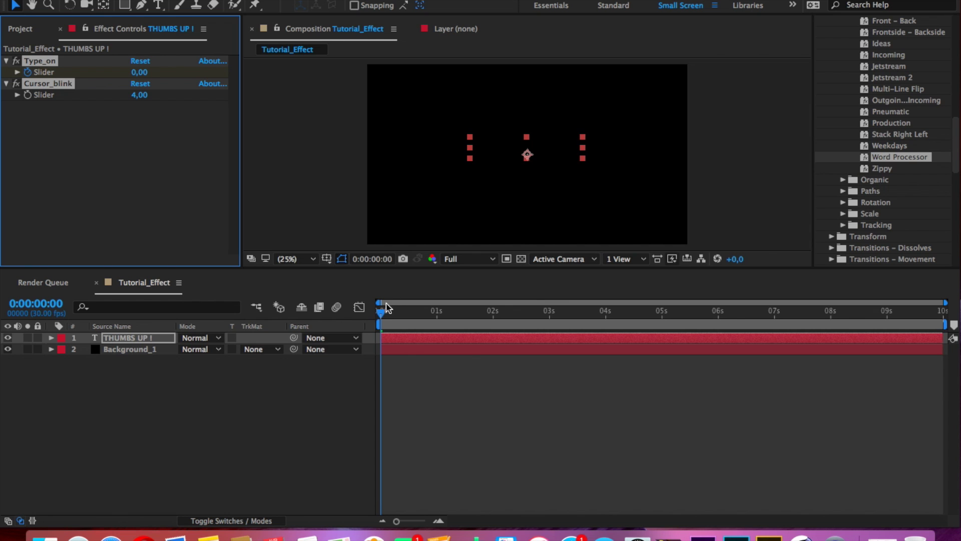
pyautogui.press('space')
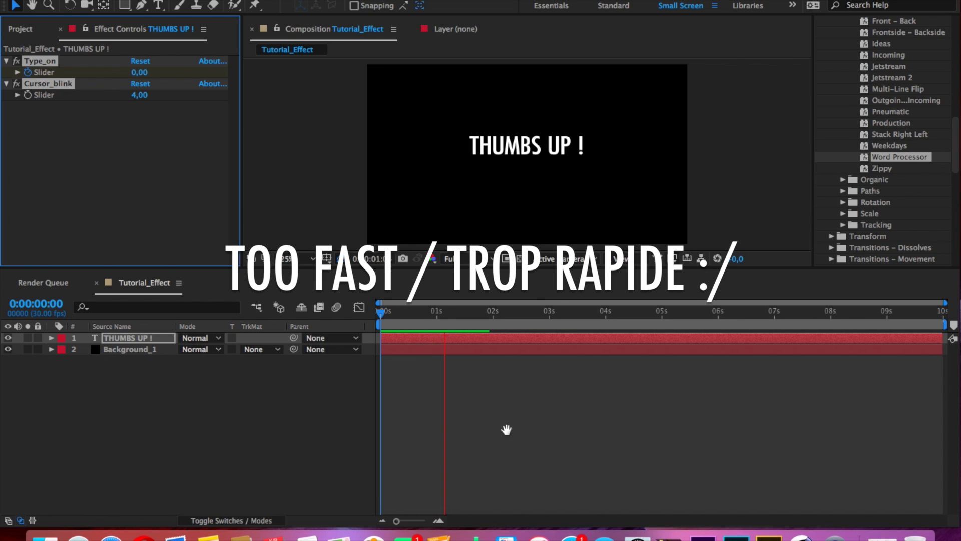
# - Stop, scrub and replay the start of the type-on animation
pyautogui.click(381, 311)
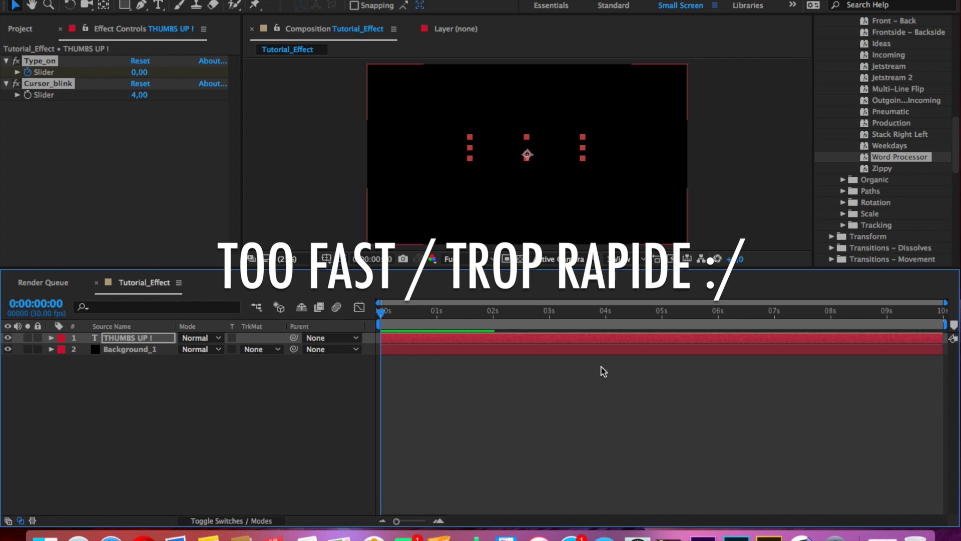
pyautogui.moveTo(381, 311); pyautogui.dragTo(423, 313)
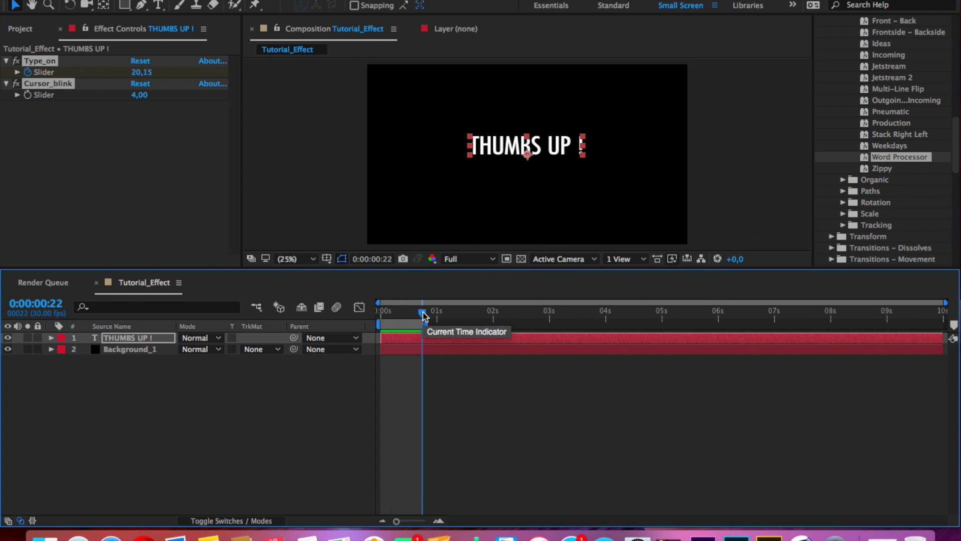
pyautogui.press('space')
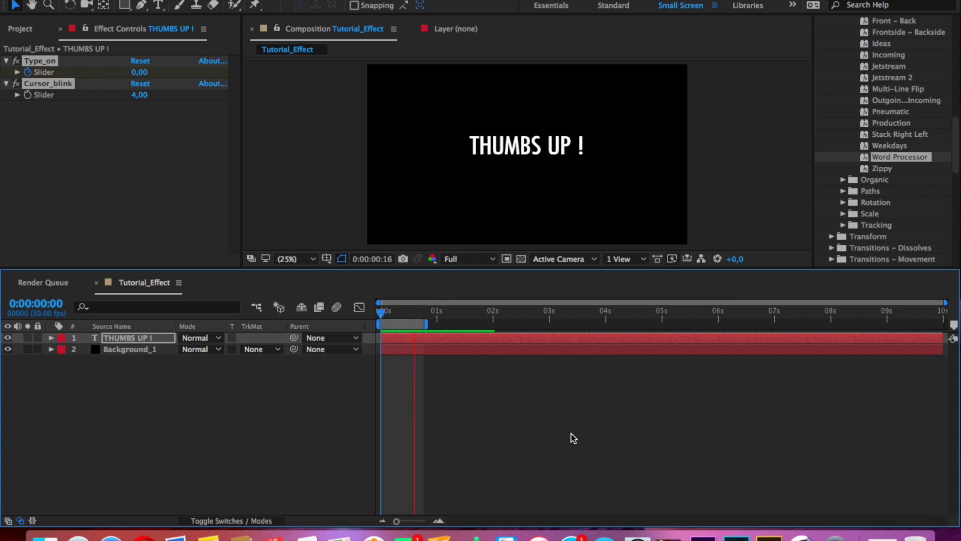
pyautogui.click(438, 336)
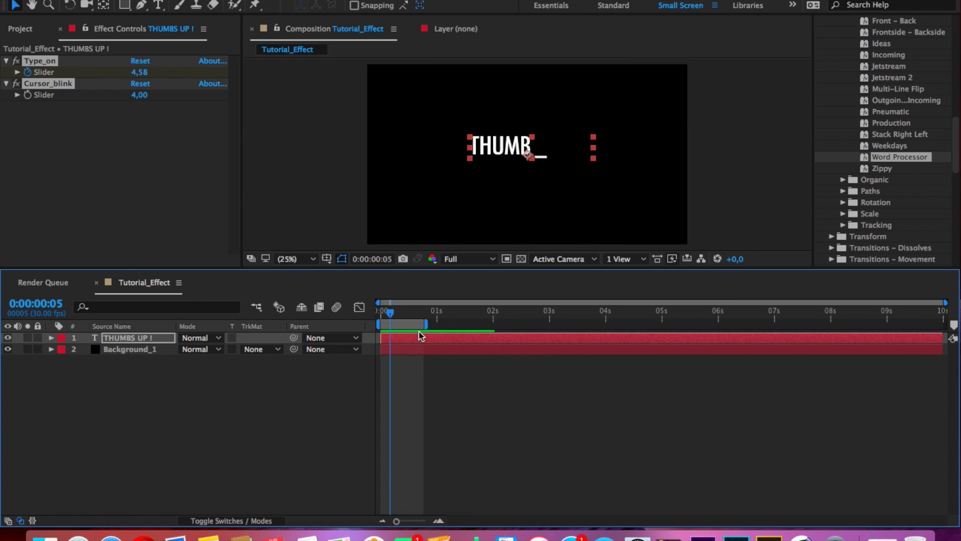
# - Extend the work area to 10 seconds, return to 0, and expand the THUMBS UP ! layer
pyautogui.doubleClick(427, 323)
pyautogui.click(393, 310)
pyautogui.moveTo(394, 312); pyautogui.dragTo(380, 312)
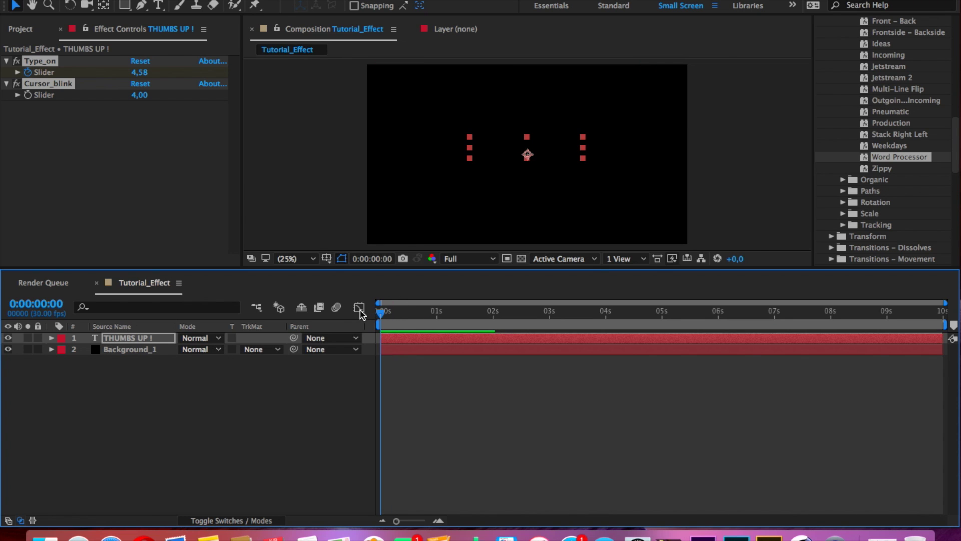
pyautogui.click(51, 338)
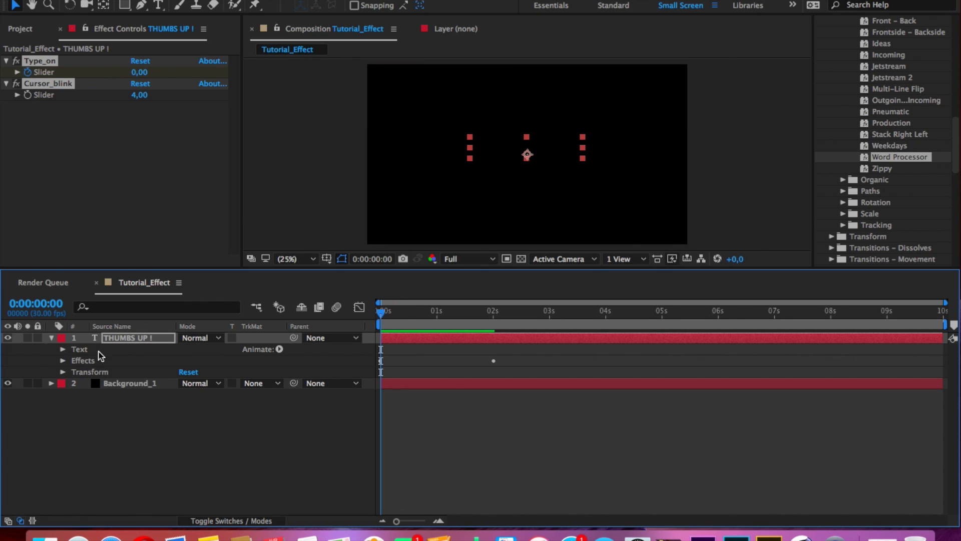
# - Reveal the Type_on and Cursor_blink sliders and drag the Type_on end keyframe to about 3 s
pyautogui.click(63, 364)
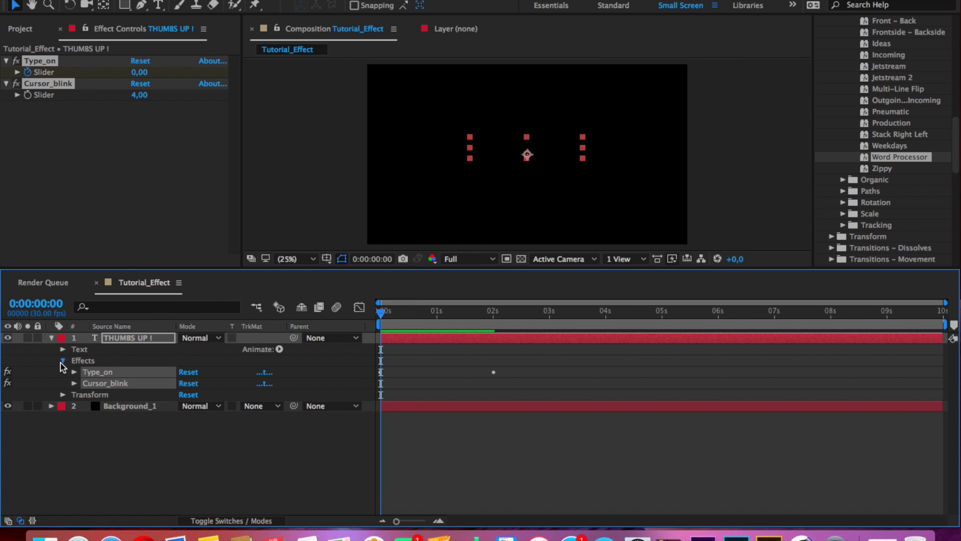
pyautogui.click(62, 360)
pyautogui.click(62, 361)
pyautogui.click(73, 372)
pyautogui.click(498, 386)
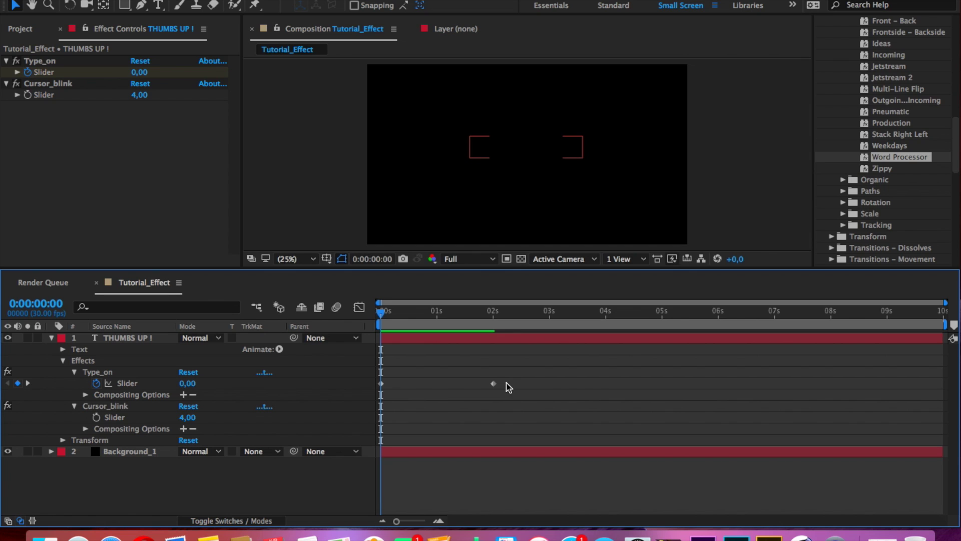
pyautogui.moveTo(493, 384); pyautogui.dragTo(554, 385)
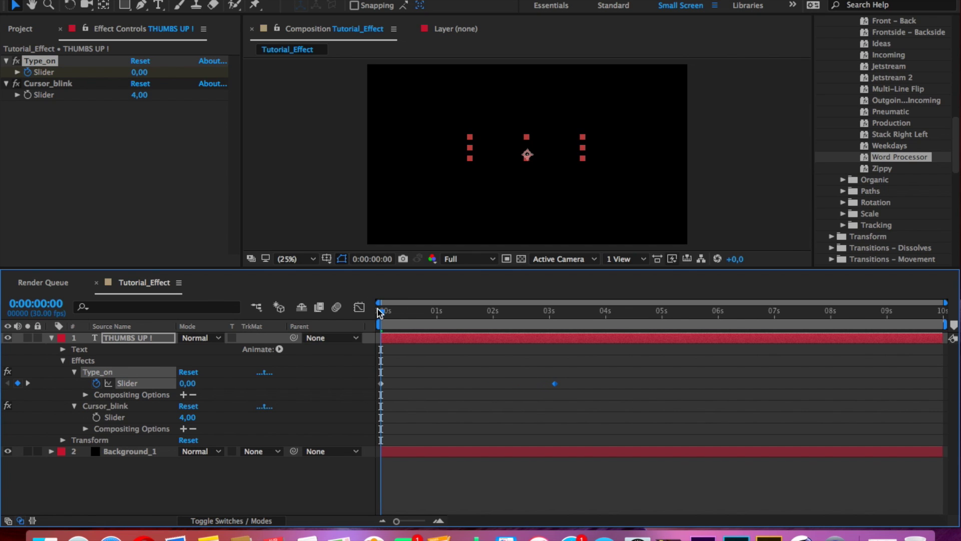
# - Move the Type_on end keyframe to 4 s and preview the slower typing
pyautogui.press('space')
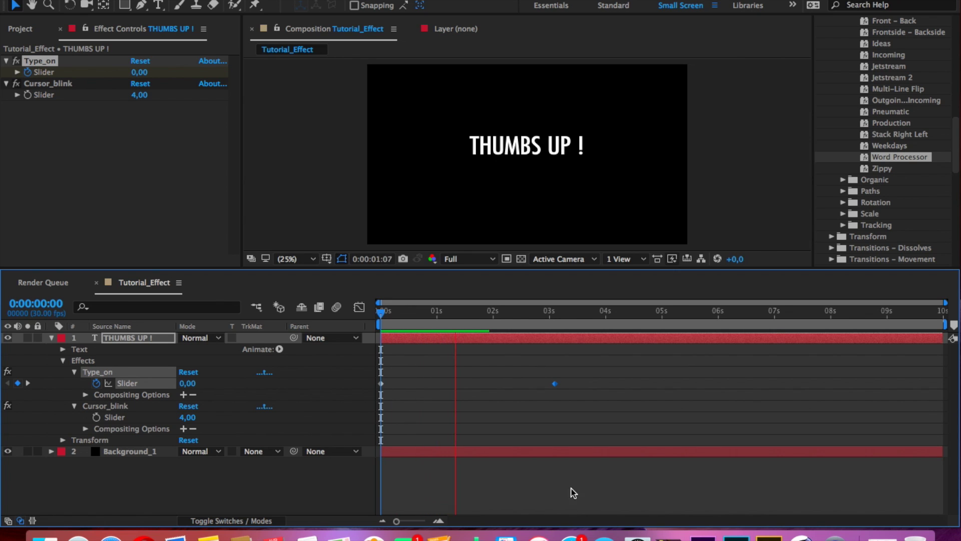
pyautogui.press('space')
pyautogui.moveTo(554, 383); pyautogui.dragTo(605, 383)
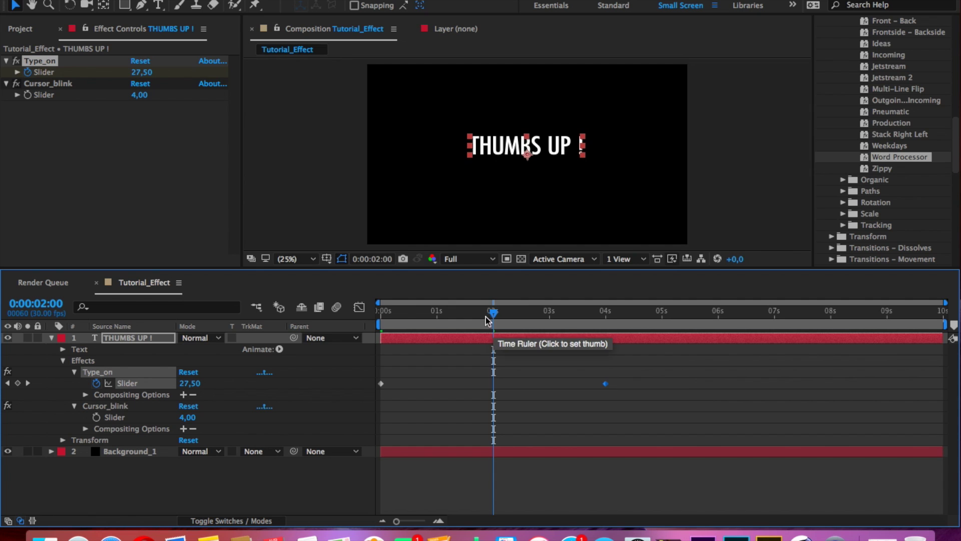
pyautogui.moveTo(493, 313); pyautogui.dragTo(380, 313)
pyautogui.press('space')
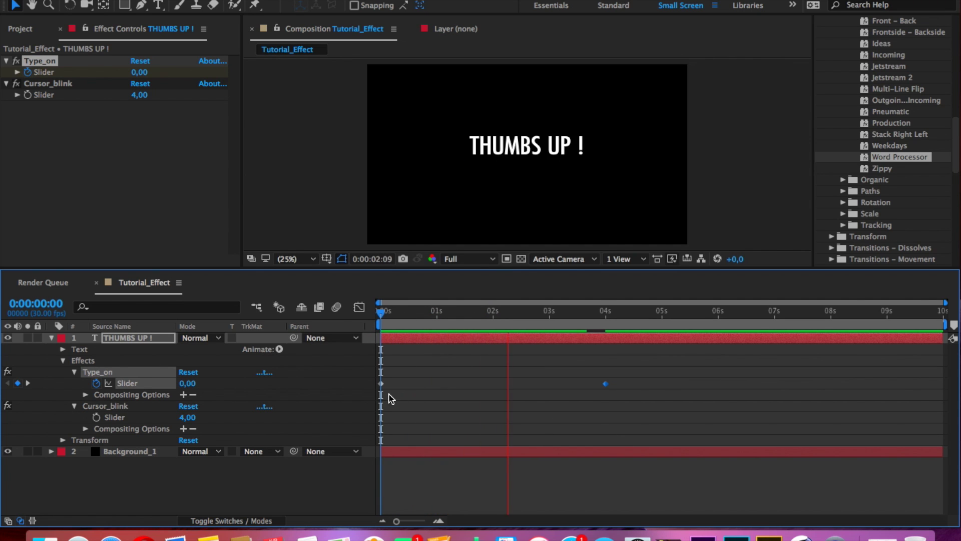
pyautogui.press('space')
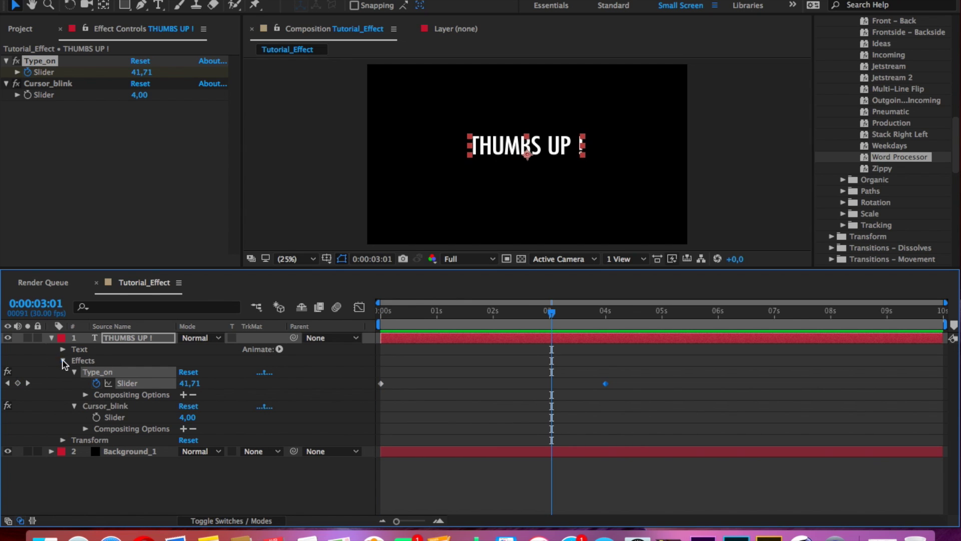
# - Collapse the Effects group and preview the animation again from the start
pyautogui.click(63, 361)
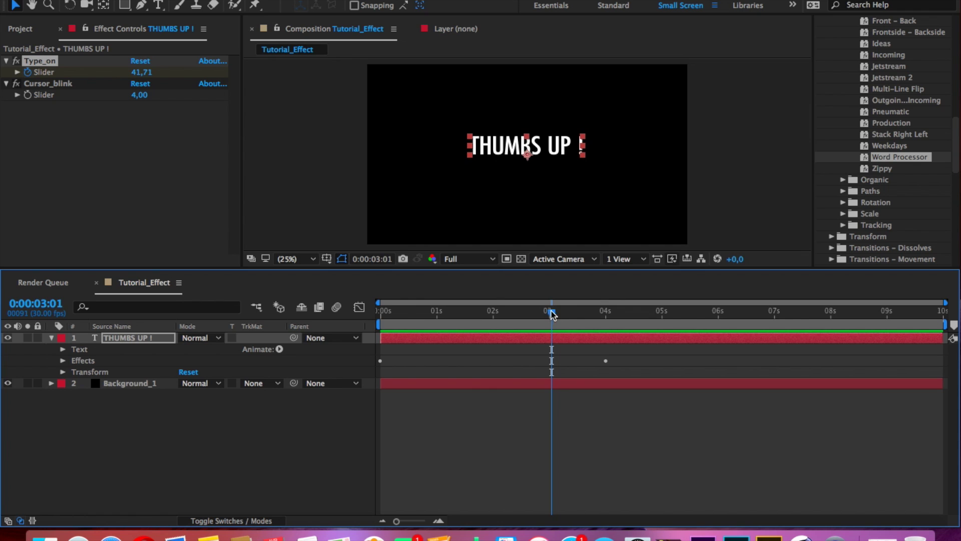
pyautogui.moveTo(551, 313); pyautogui.dragTo(354, 344)
pyautogui.press('space')
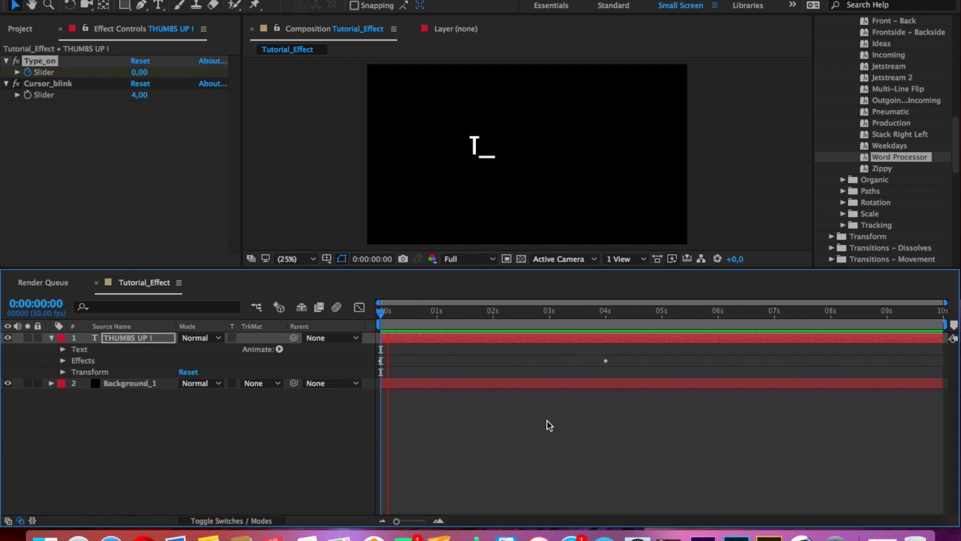
pyautogui.press('space')
pyautogui.moveTo(456, 314); pyautogui.dragTo(382, 316)
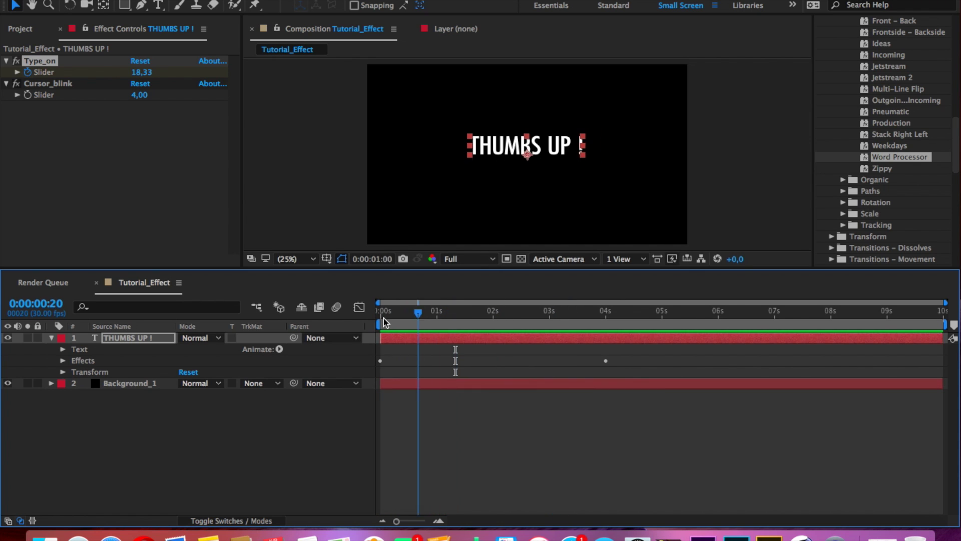
# - Select both Type_on keyframes, show their speed graph, and apply Easy Ease
pyautogui.click(62, 360)
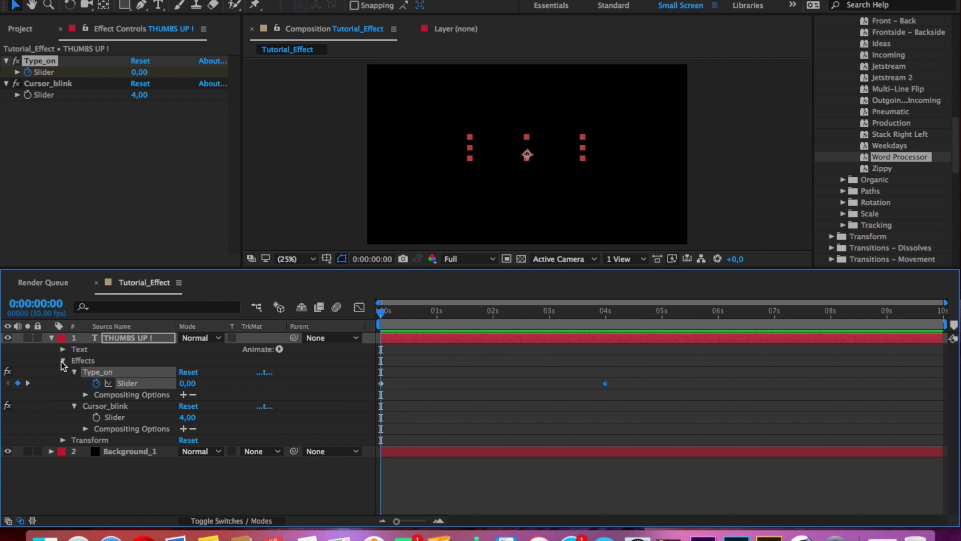
pyautogui.click(376, 386)
pyautogui.click(444, 388)
pyautogui.click(619, 391)
pyautogui.moveTo(618, 379); pyautogui.dragTo(374, 385)
pyautogui.click(359, 306)
pyautogui.click(147, 389)
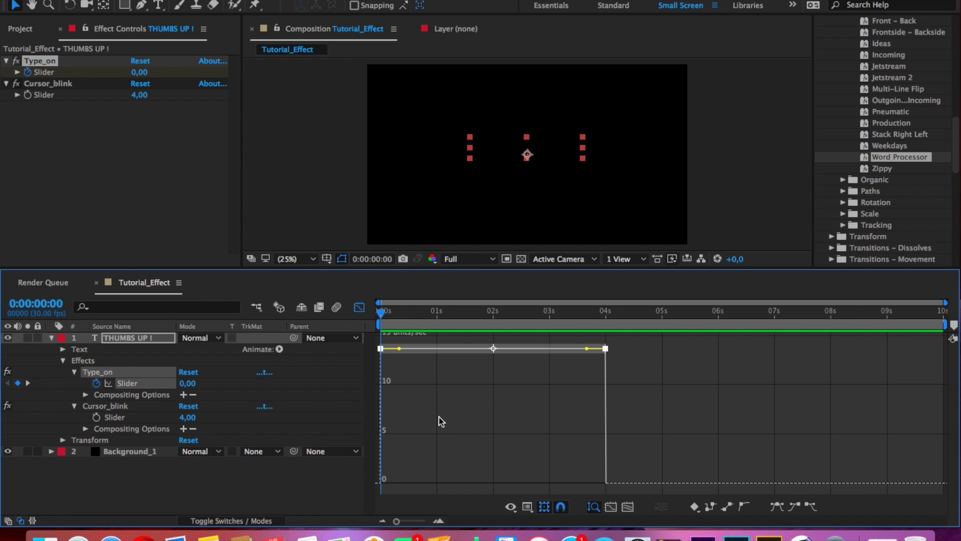
pyautogui.click(777, 506)
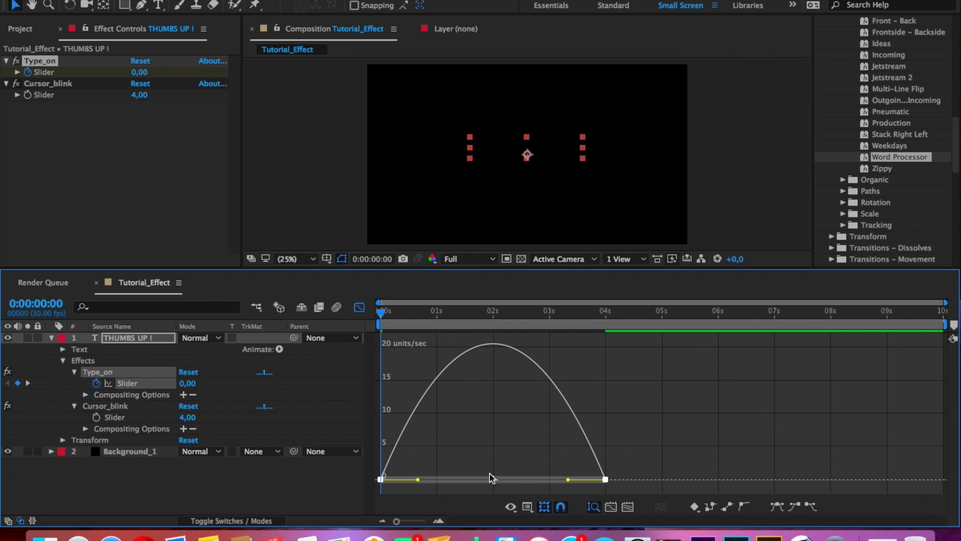
# - Reapply Easy Ease and drag both influence handles so typing speed spikes near 1.3 s
pyautogui.click(778, 507)
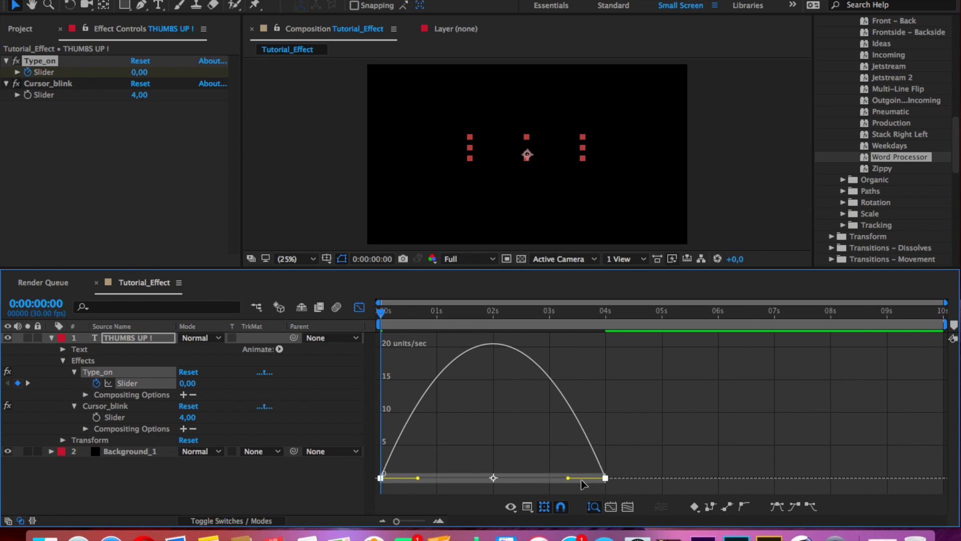
pyautogui.moveTo(567, 478)
pyautogui.mouseDown()
pyautogui.moveTo(504, 479)
pyautogui.moveTo(515, 483)
pyautogui.mouseUp()
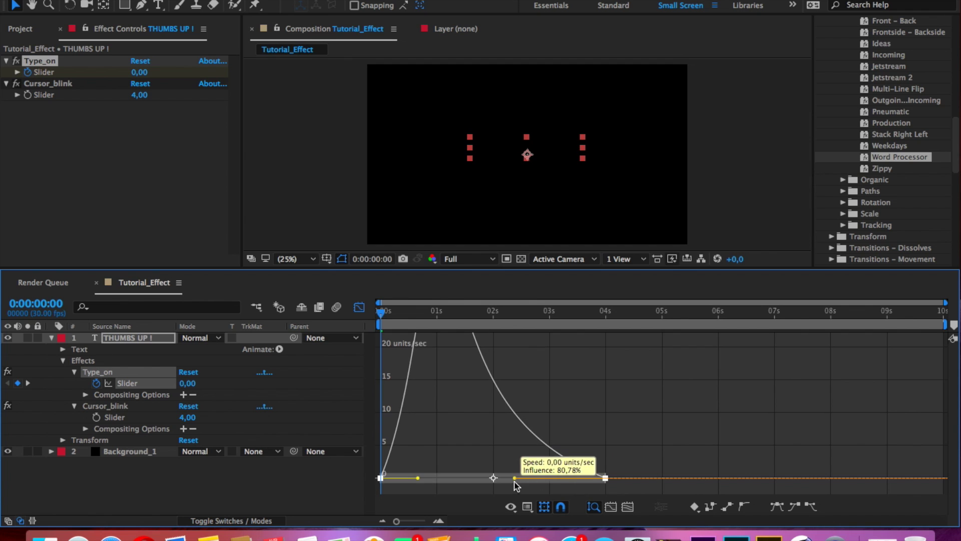
pyautogui.moveTo(418, 481)
pyautogui.mouseDown()
pyautogui.moveTo(475, 481)
pyautogui.moveTo(467, 482)
pyautogui.mouseUp()
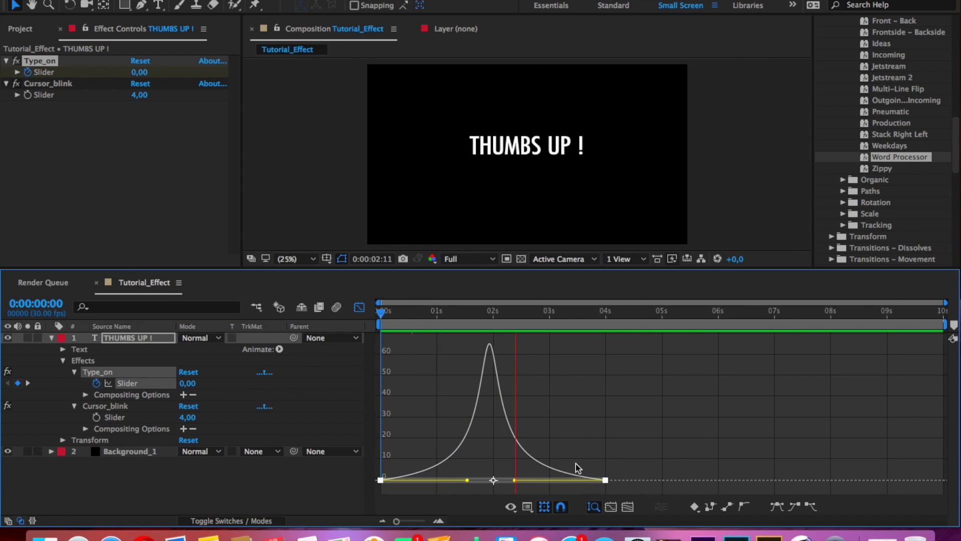
pyautogui.press('space')
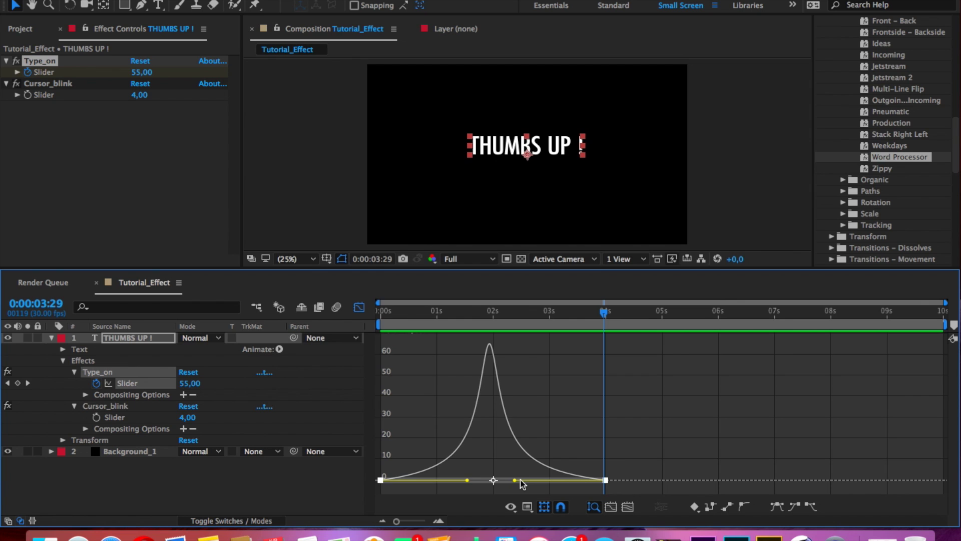
pyautogui.moveTo(493, 480); pyautogui.dragTo(468, 480)
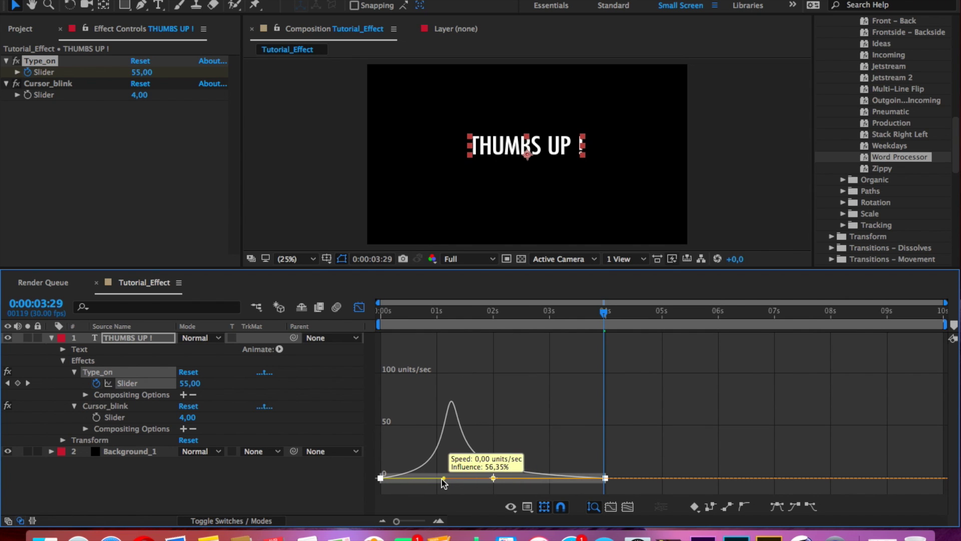
# - Reshape the influence handles to put the speed peak near 2.2 s, preview, and collapse the layer
pyautogui.moveTo(466, 481); pyautogui.dragTo(443, 480)
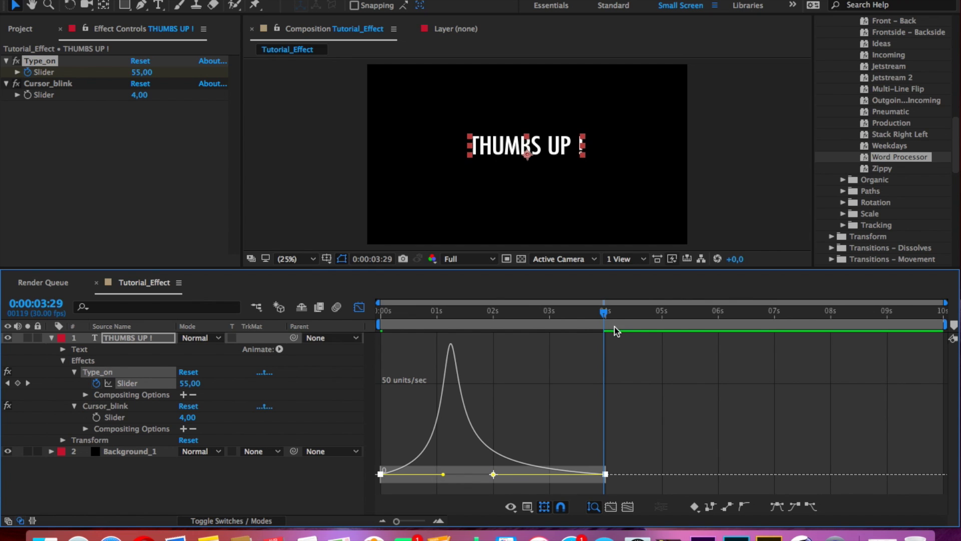
pyautogui.moveTo(443, 476); pyautogui.dragTo(501, 486)
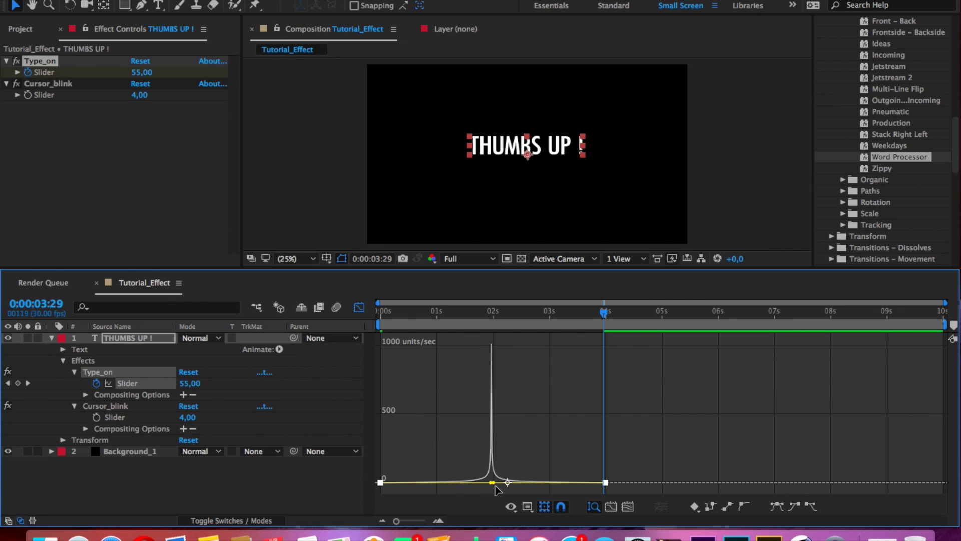
pyautogui.moveTo(492, 483); pyautogui.dragTo(510, 482)
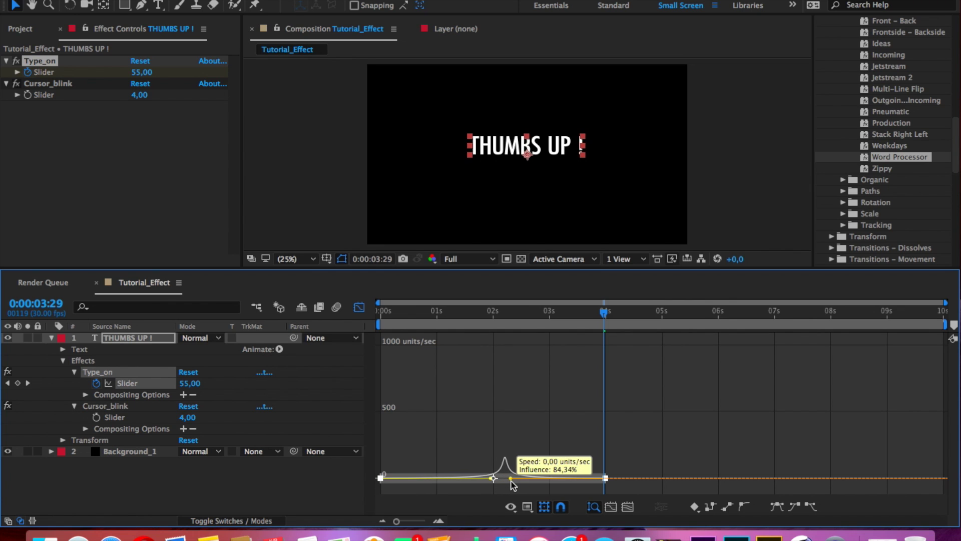
pyautogui.press('space')
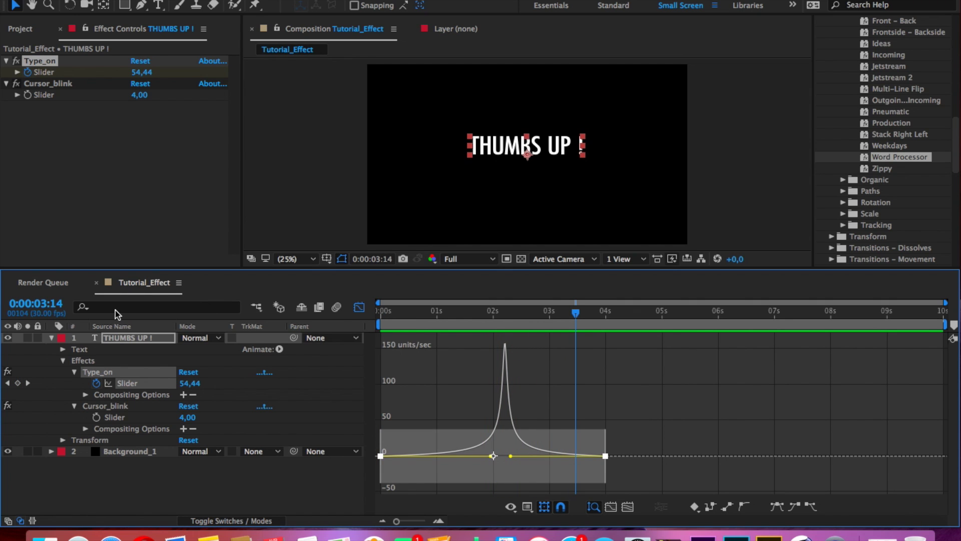
pyautogui.click(51, 338)
pyautogui.click(187, 444)
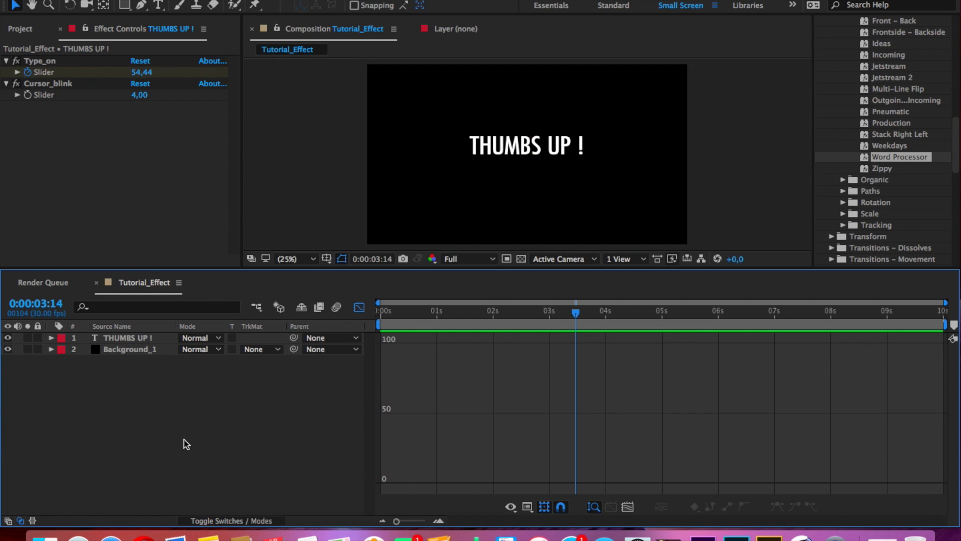
# - Leave the Graph Editor for layer bars and preview the THUMBS UP ! type-on from 0 s
pyautogui.click(363, 307)
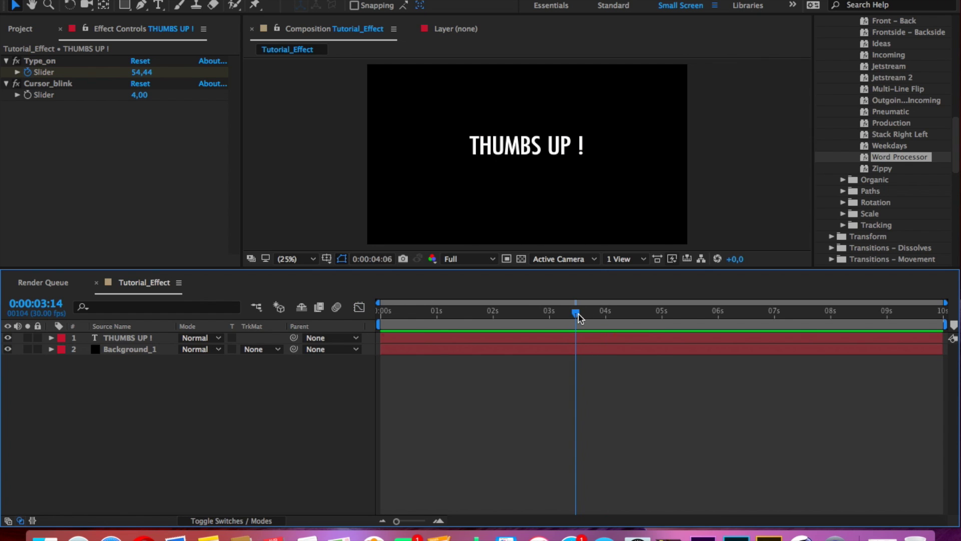
pyautogui.moveTo(579, 318); pyautogui.dragTo(284, 334)
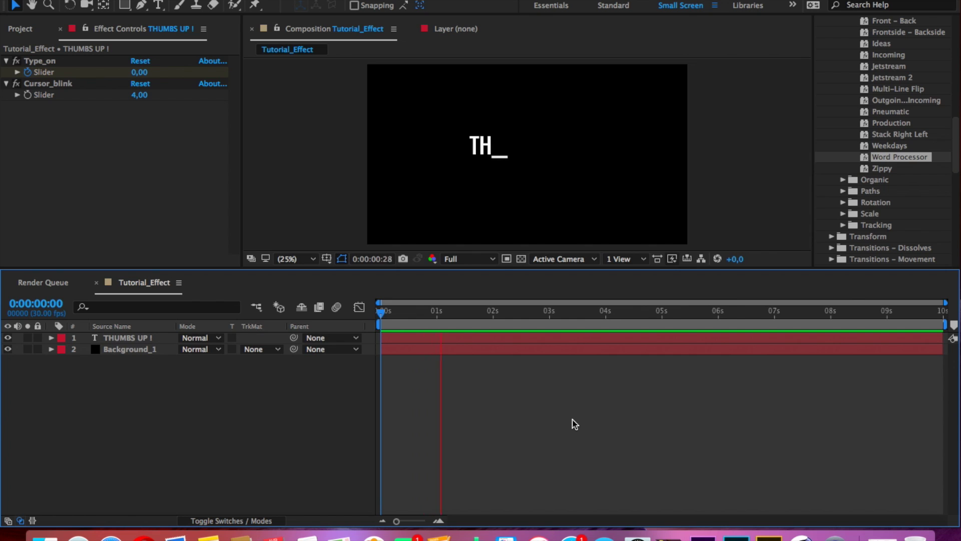
pyautogui.press('space')
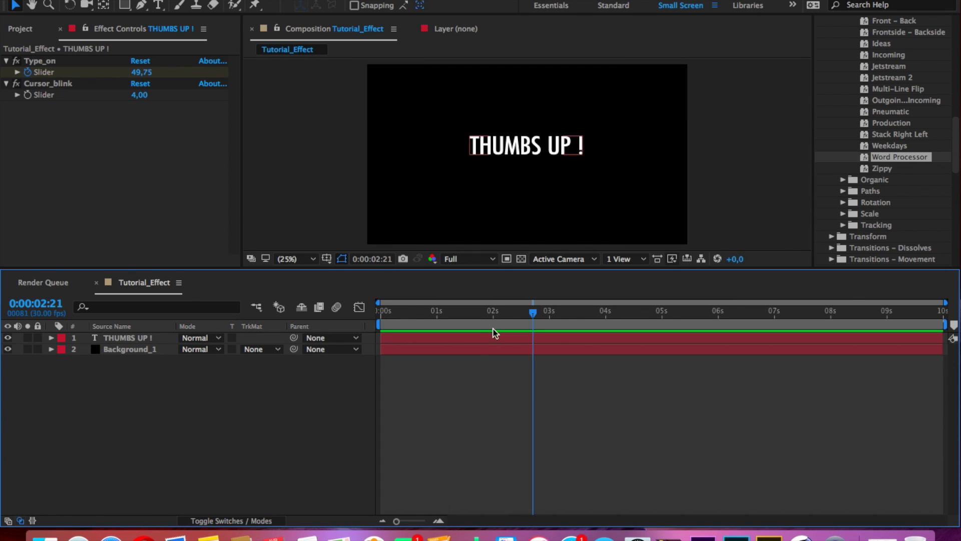
pyautogui.moveTo(532, 314); pyautogui.dragTo(377, 314)
pyautogui.press('space')
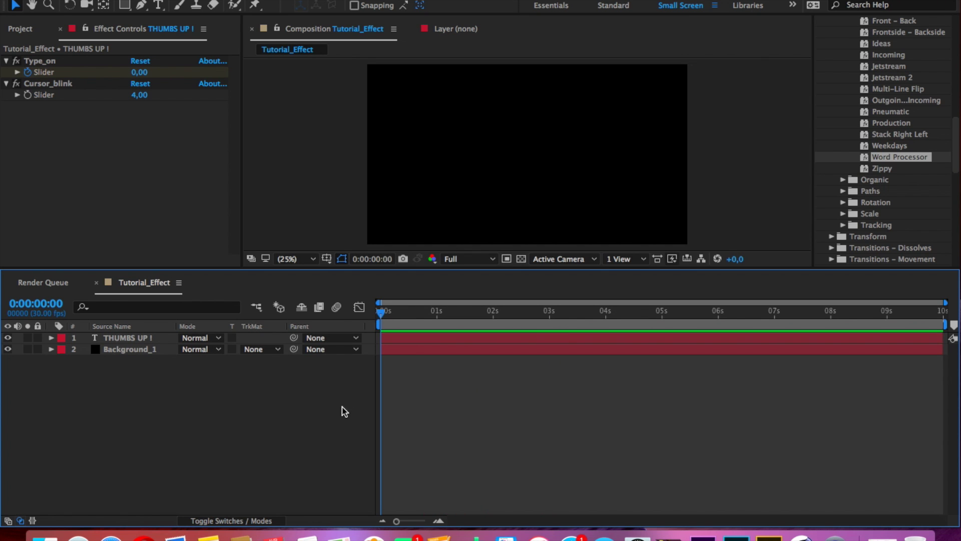
# - Collapse the Animation Presets folder in the Effects & Presets panel
pyautogui.scroll(6, 845, 202)
pyautogui.scroll(3, 843, 183)
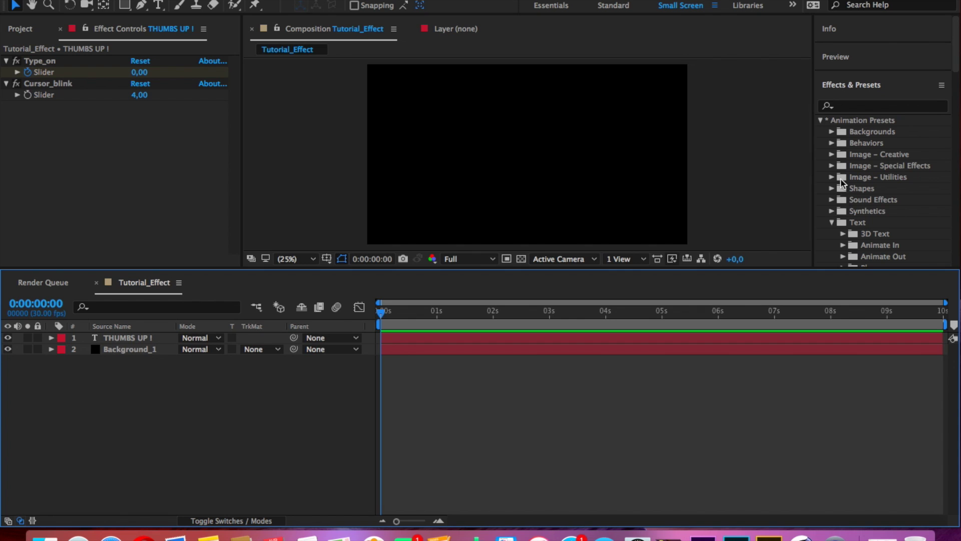
pyautogui.click(822, 121)
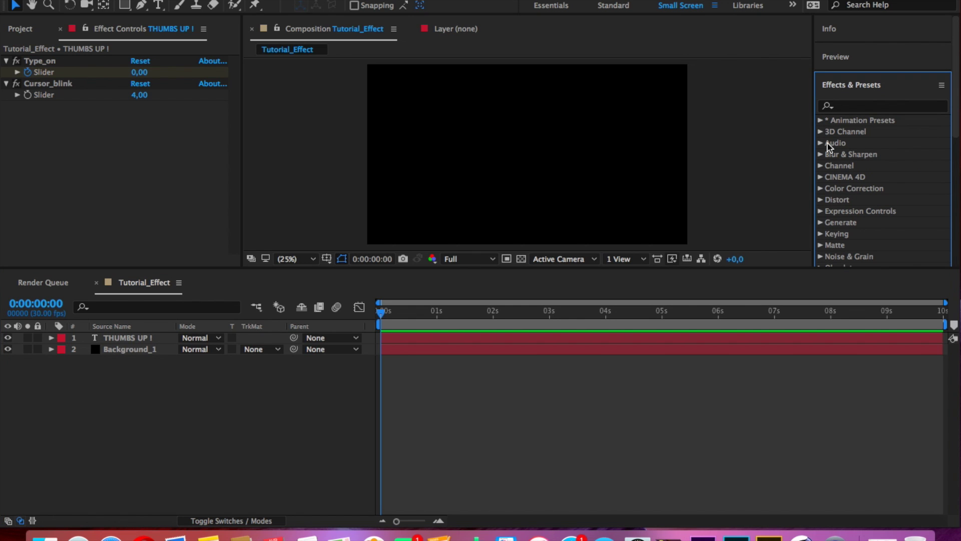
# - Bring up the Libraries panel and play the THUMBS UP ! typing preview
pyautogui.scroll(-3, 852, 178)
pyautogui.scroll(-3, 852, 178)
pyautogui.scroll(-3, 852, 178)
pyautogui.scroll(-3, 852, 179)
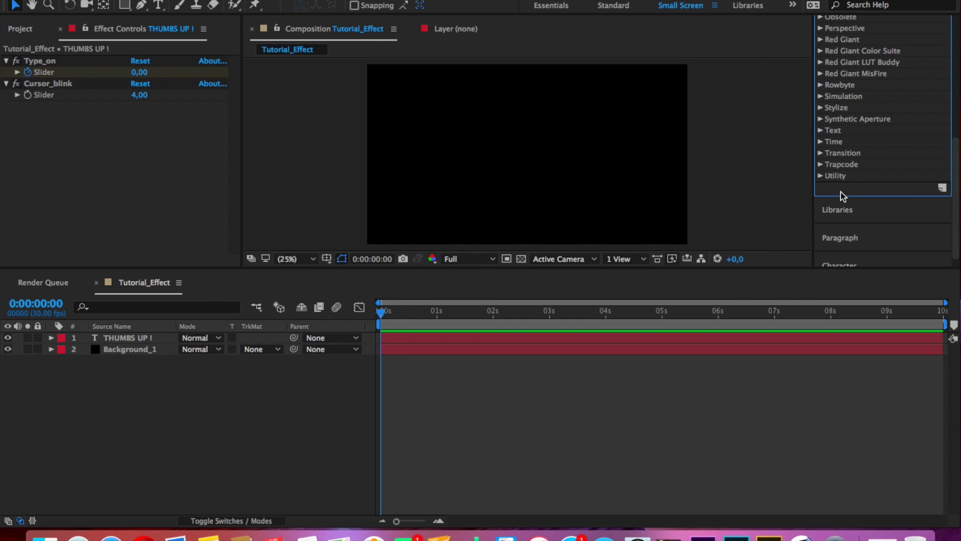
pyautogui.click(849, 213)
pyautogui.click(423, 373)
pyautogui.press('space')
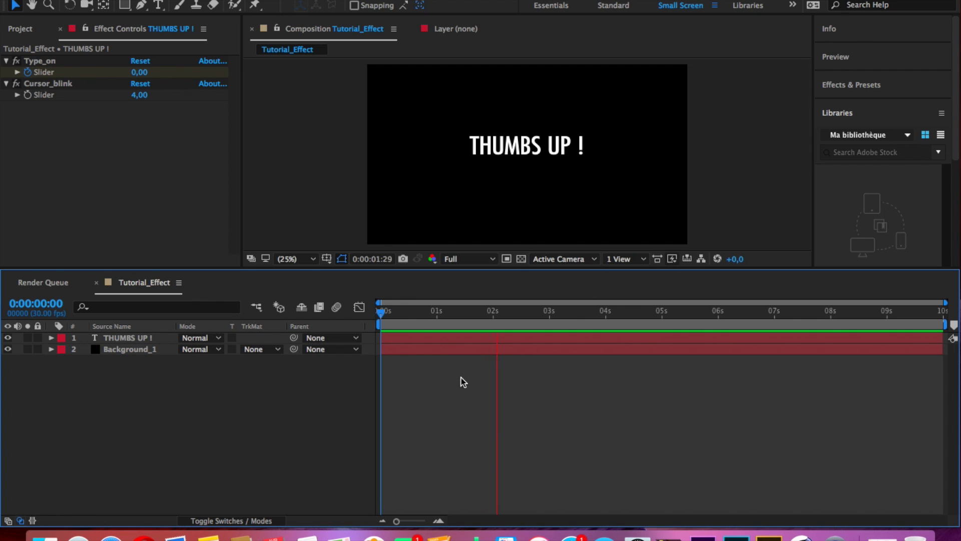
pyautogui.click(382, 313)
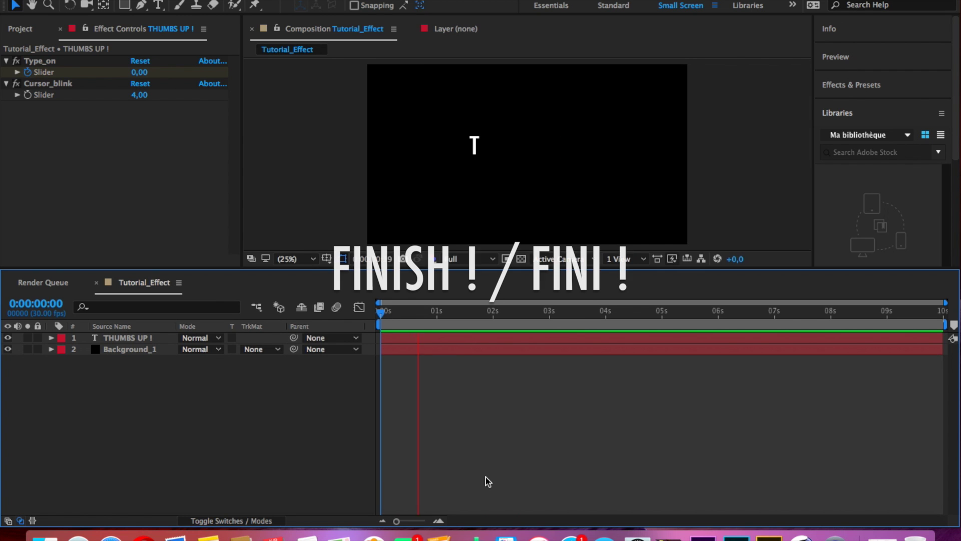
pyautogui.press('space')
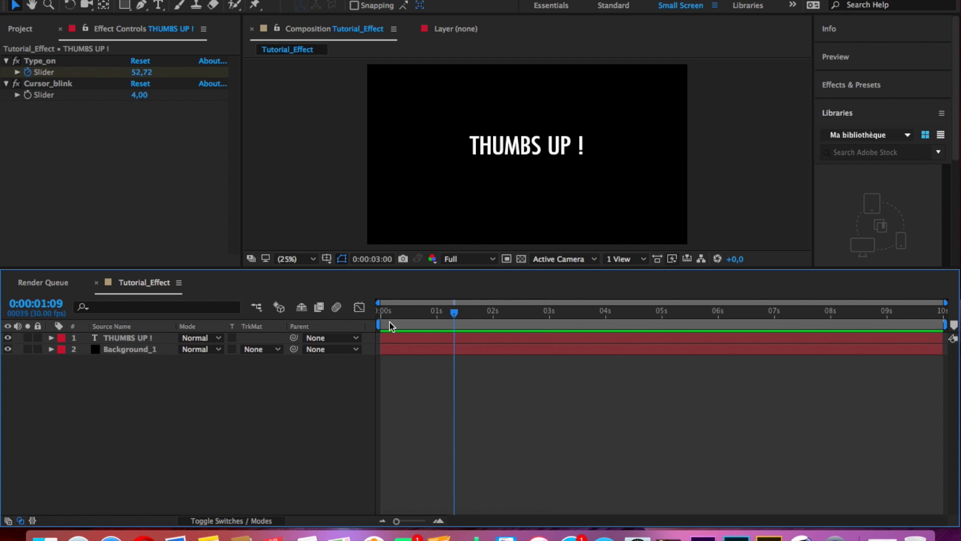
pyautogui.click(381, 313)
pyautogui.press('space')
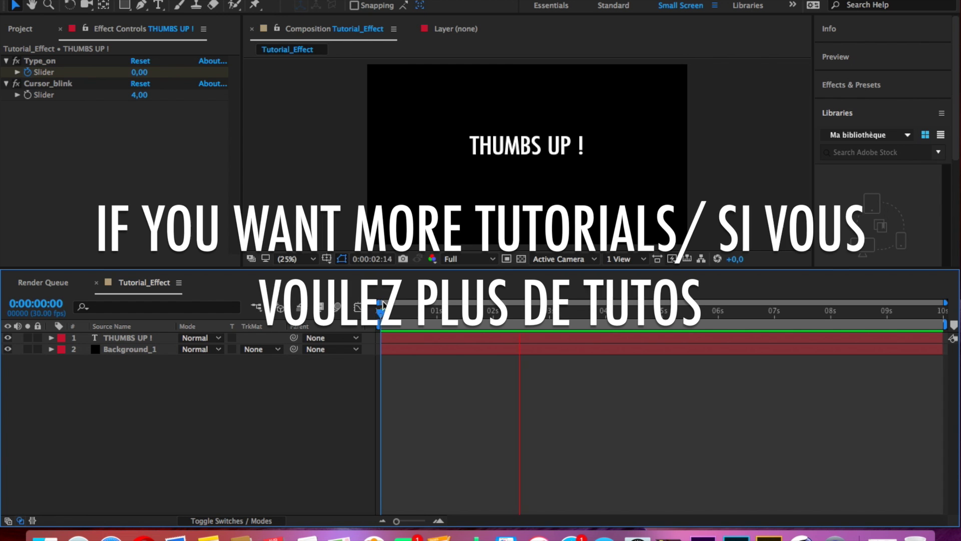
pyautogui.press('space')
pyautogui.press('space')
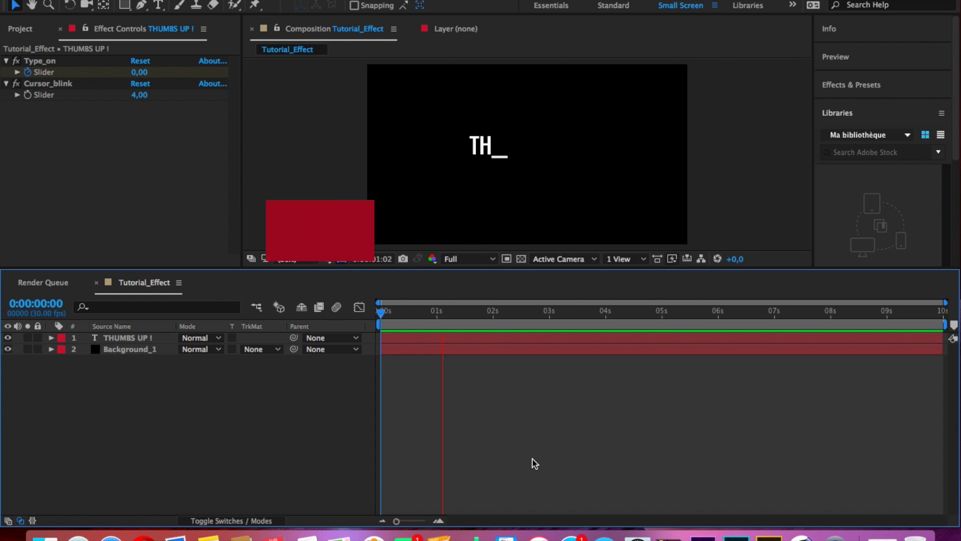